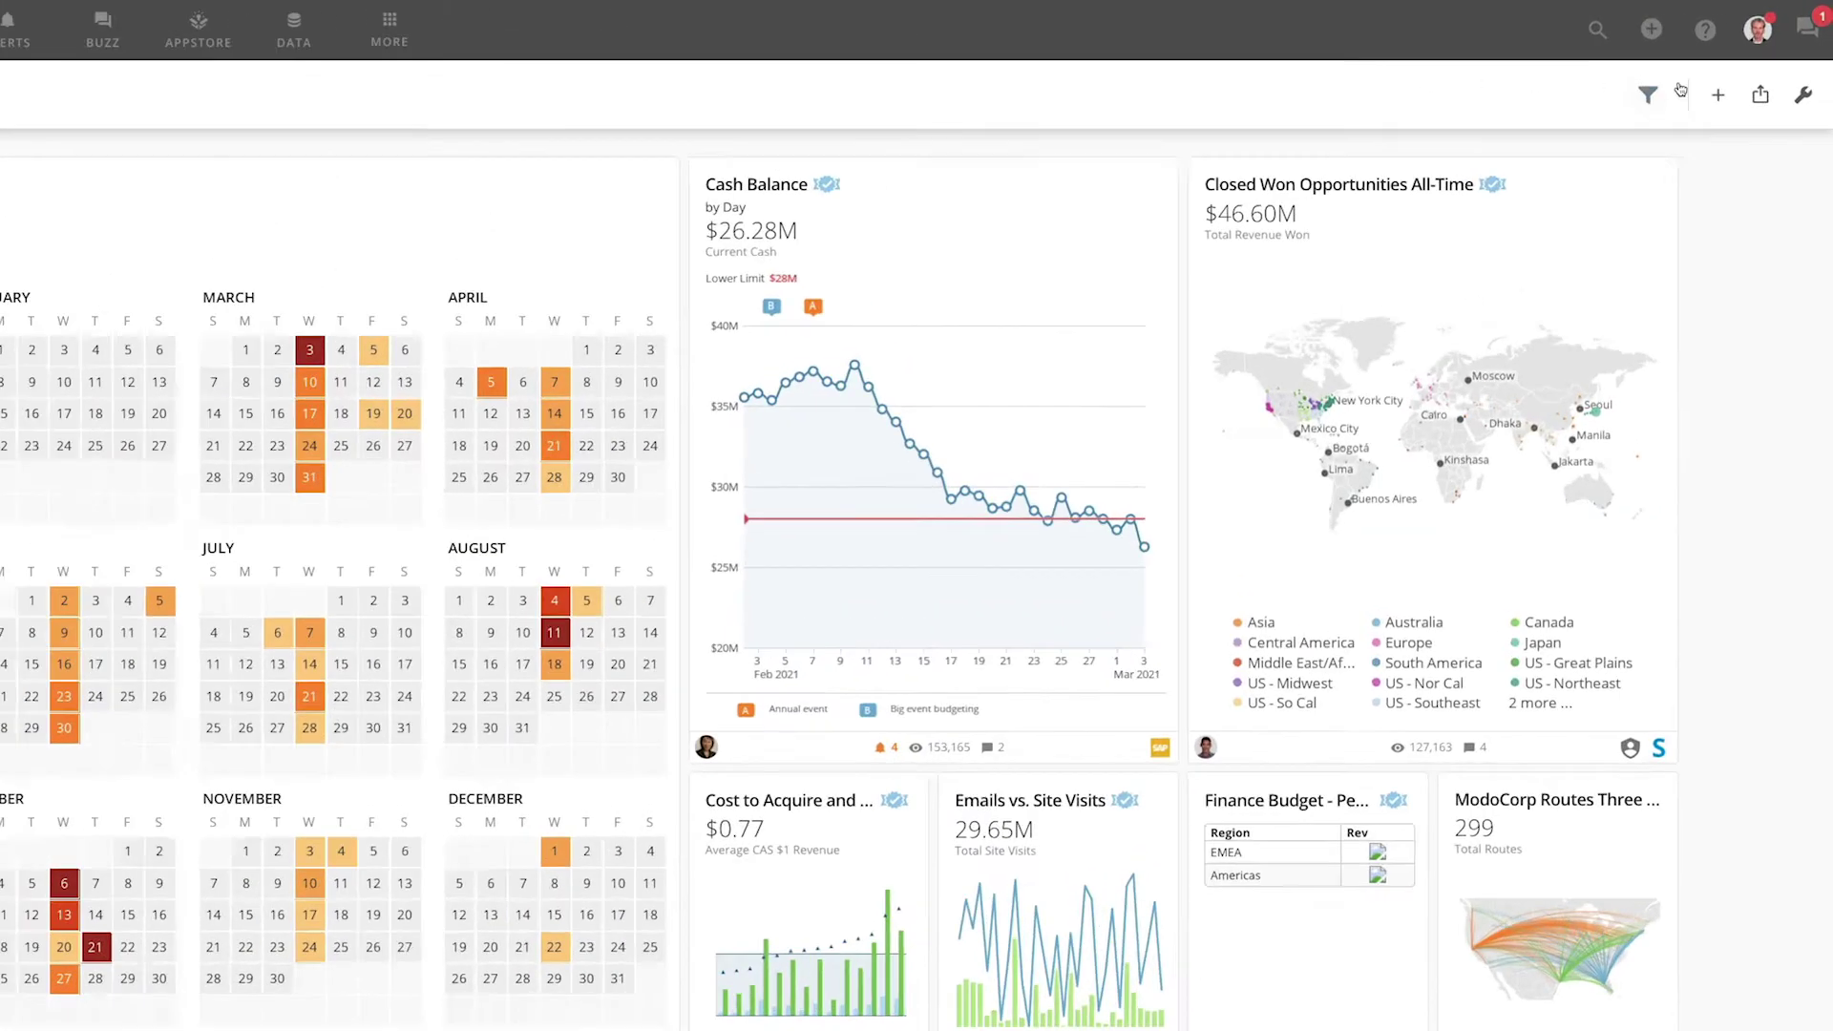
# - Open the Buzz side panel showing channels like ModoHome and Form Builder
pyautogui.click(1543, 28)
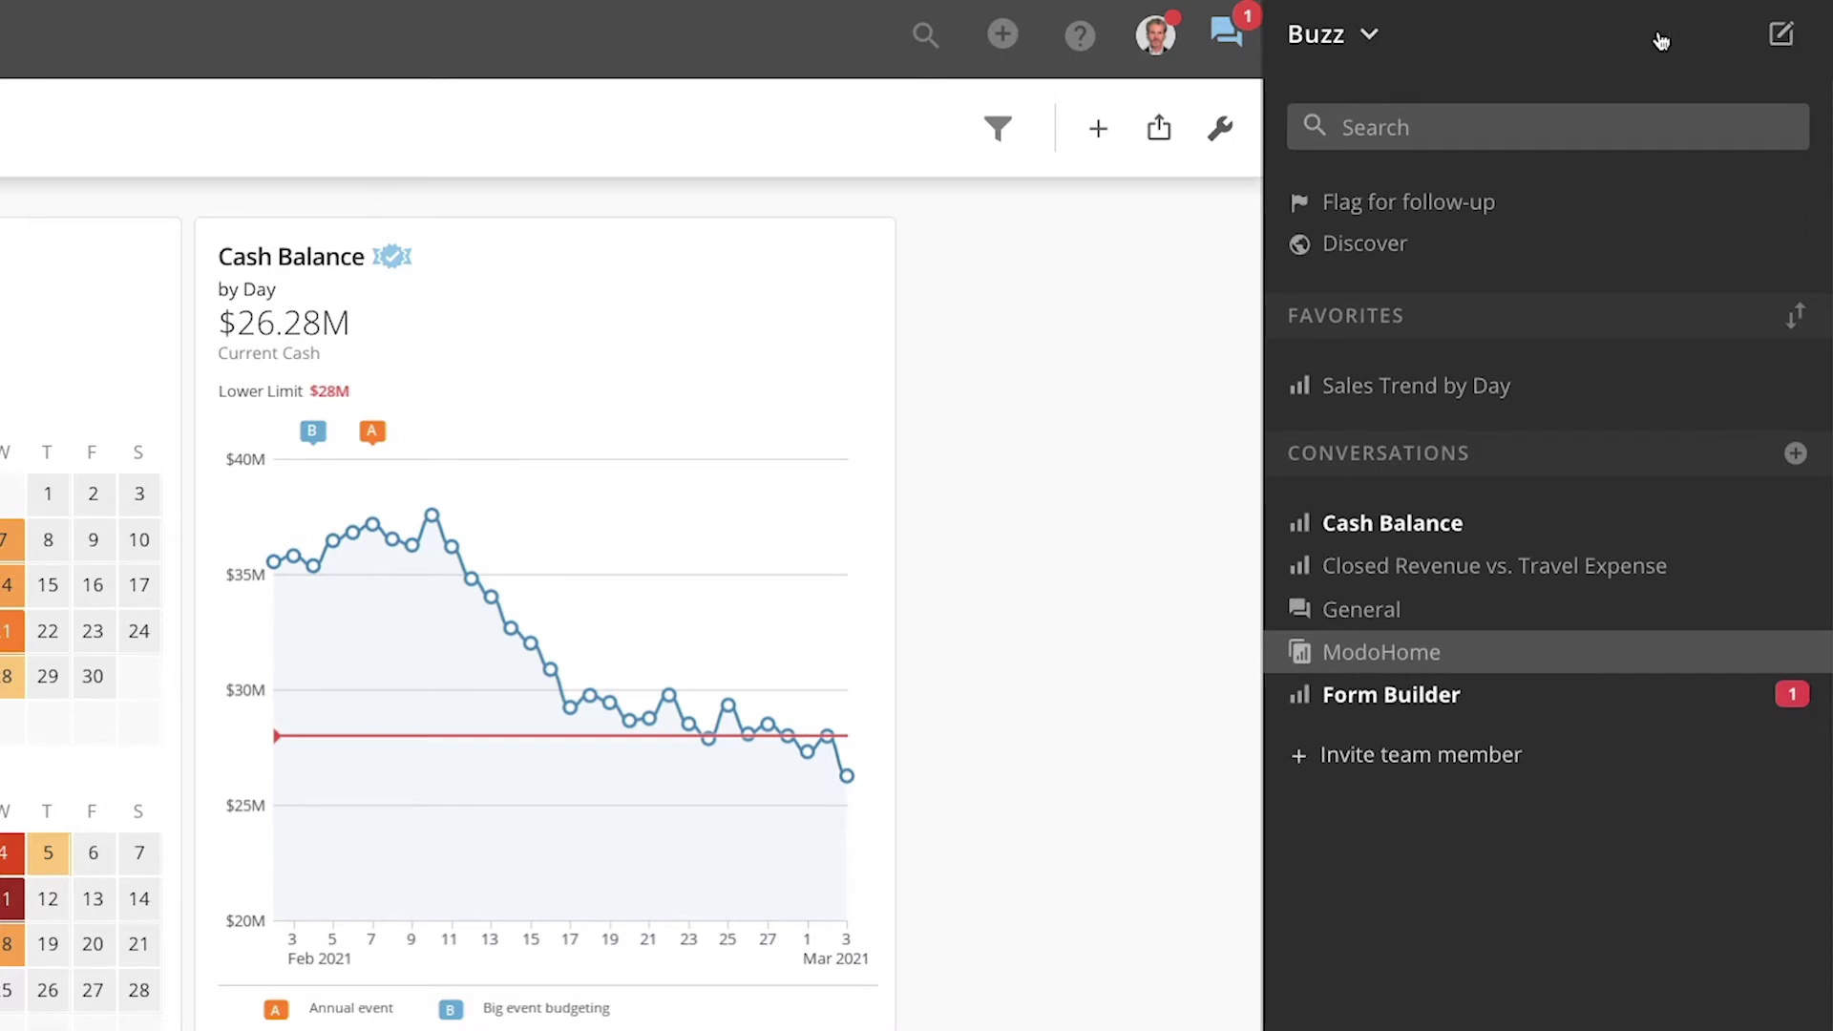
# - Change the Buzz status to Busy through the Update your status dialog
pyautogui.click(1371, 36)
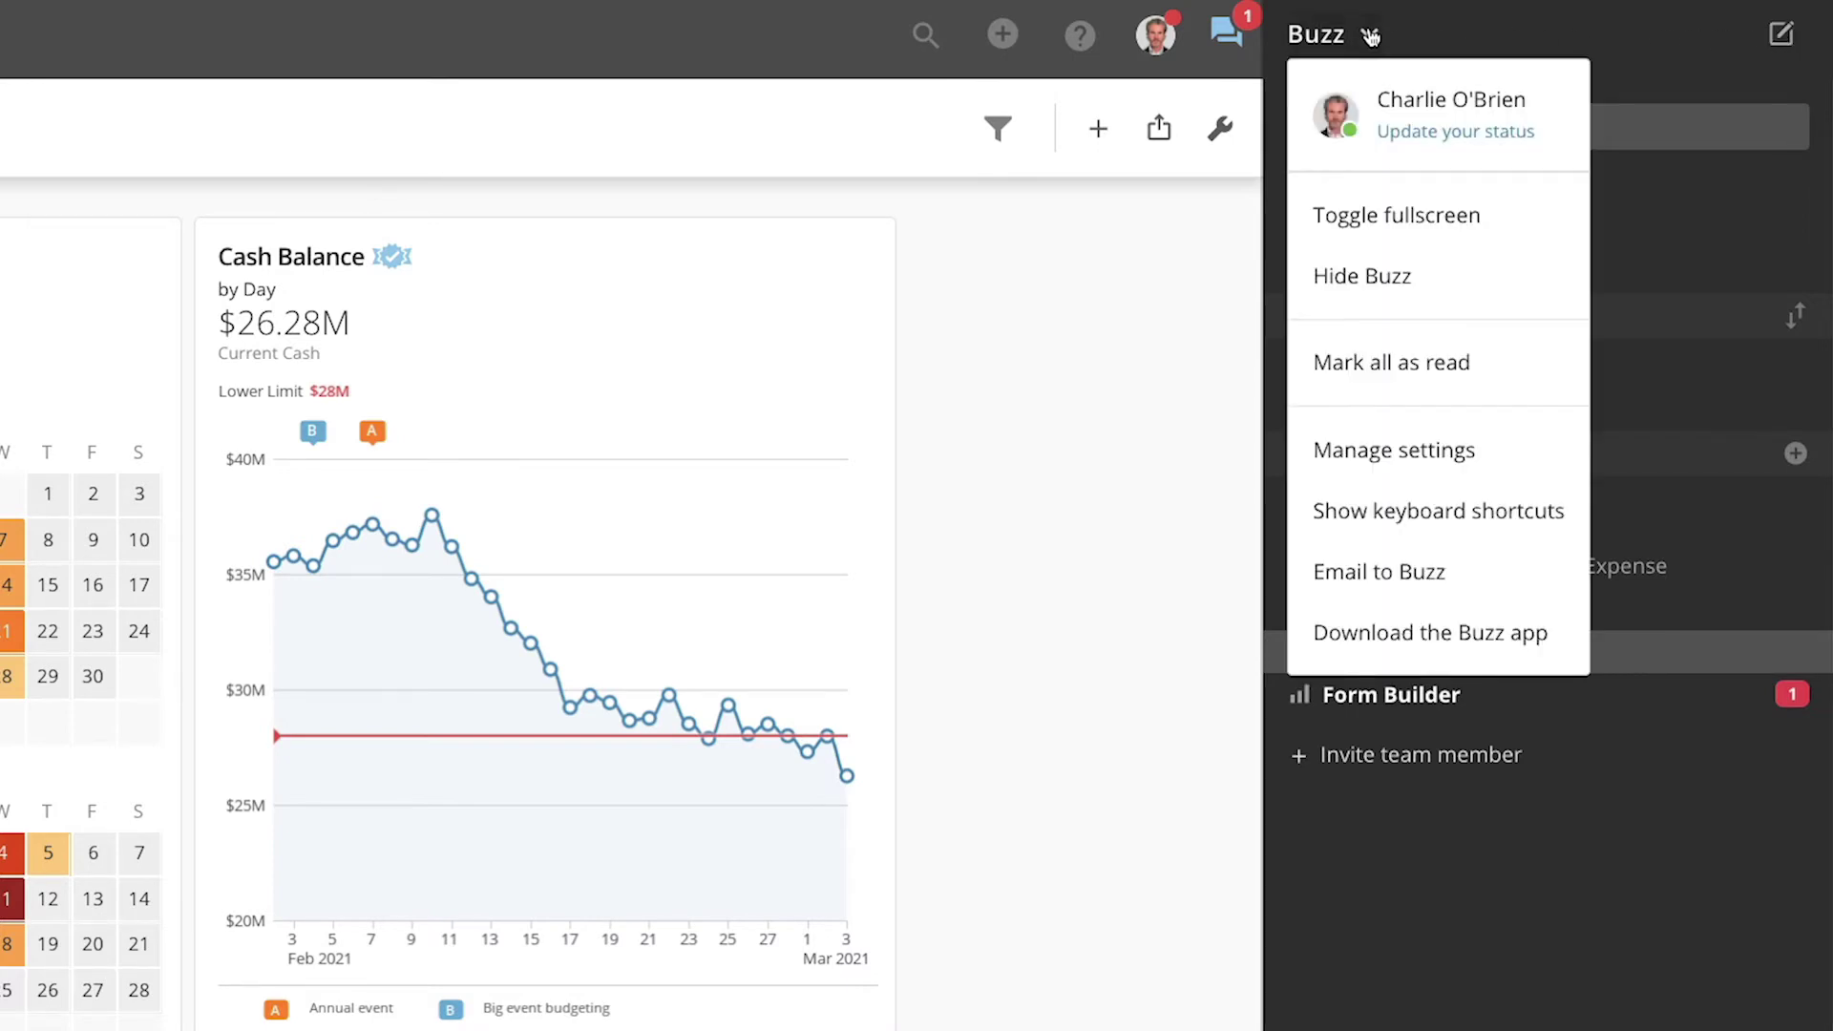
pyautogui.click(1432, 134)
pyautogui.click(1232, 477)
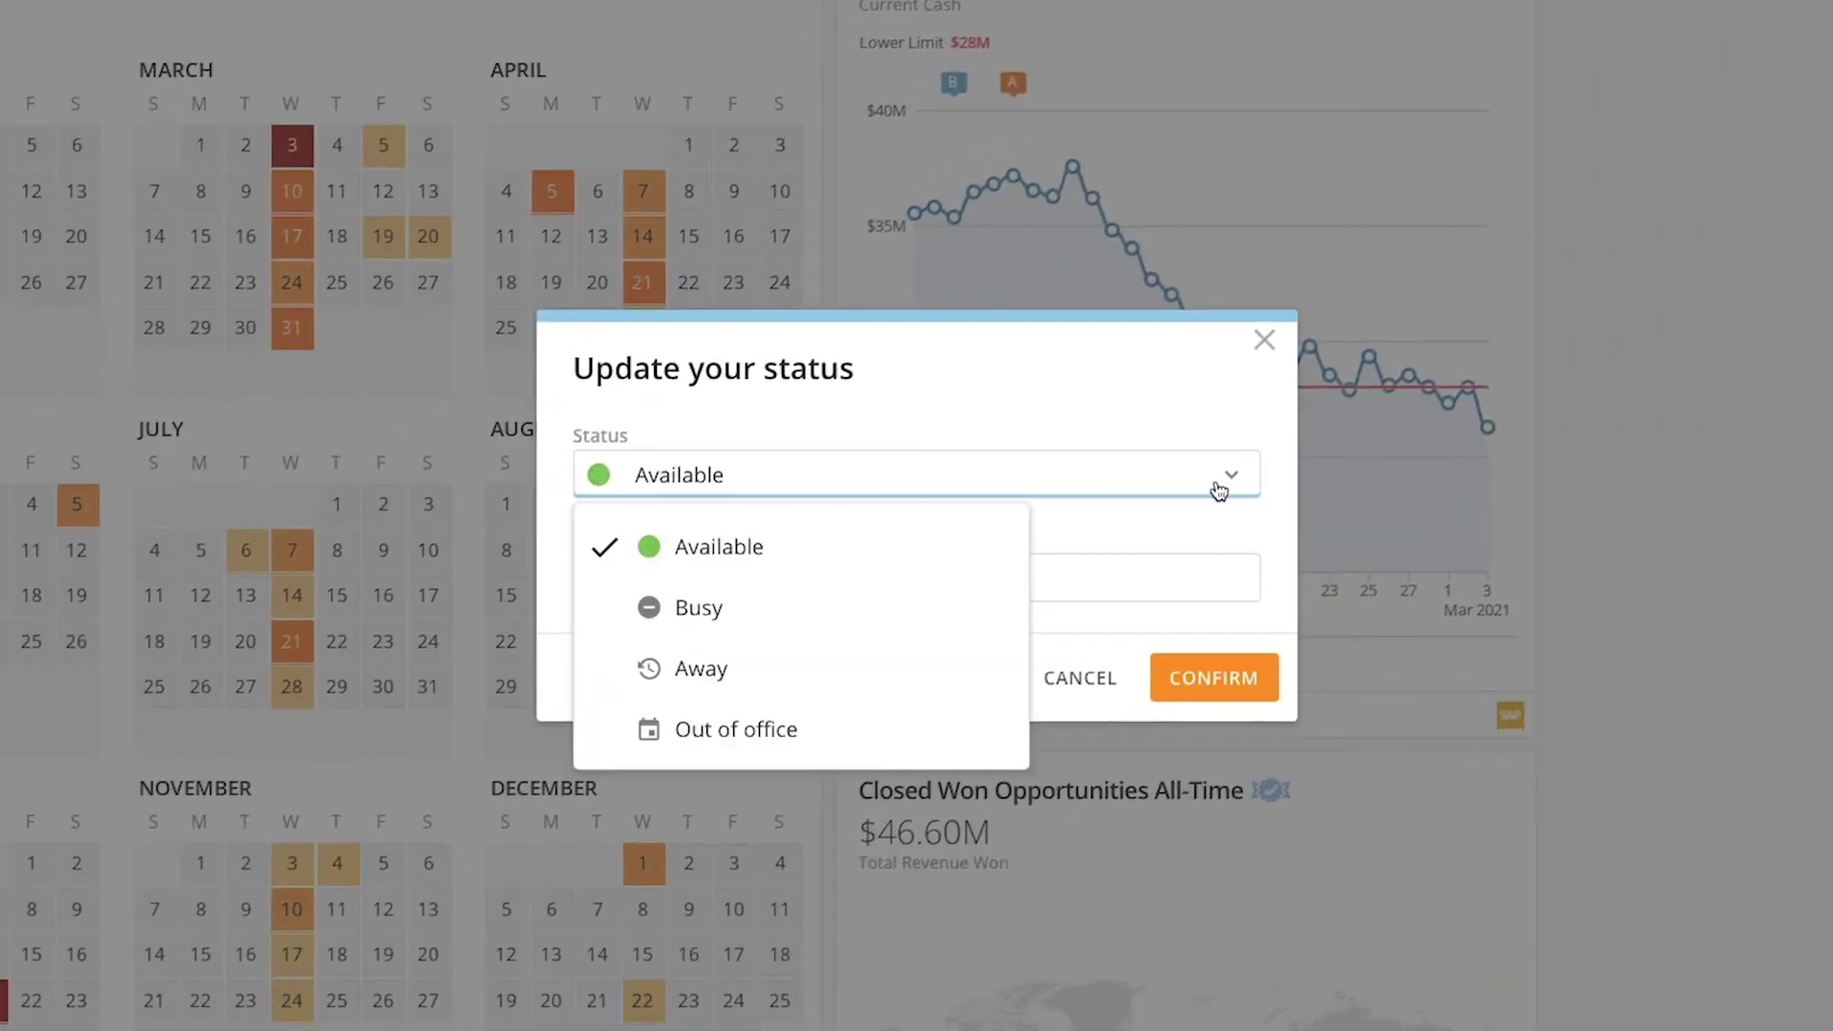
pyautogui.click(955, 618)
pyautogui.click(1212, 725)
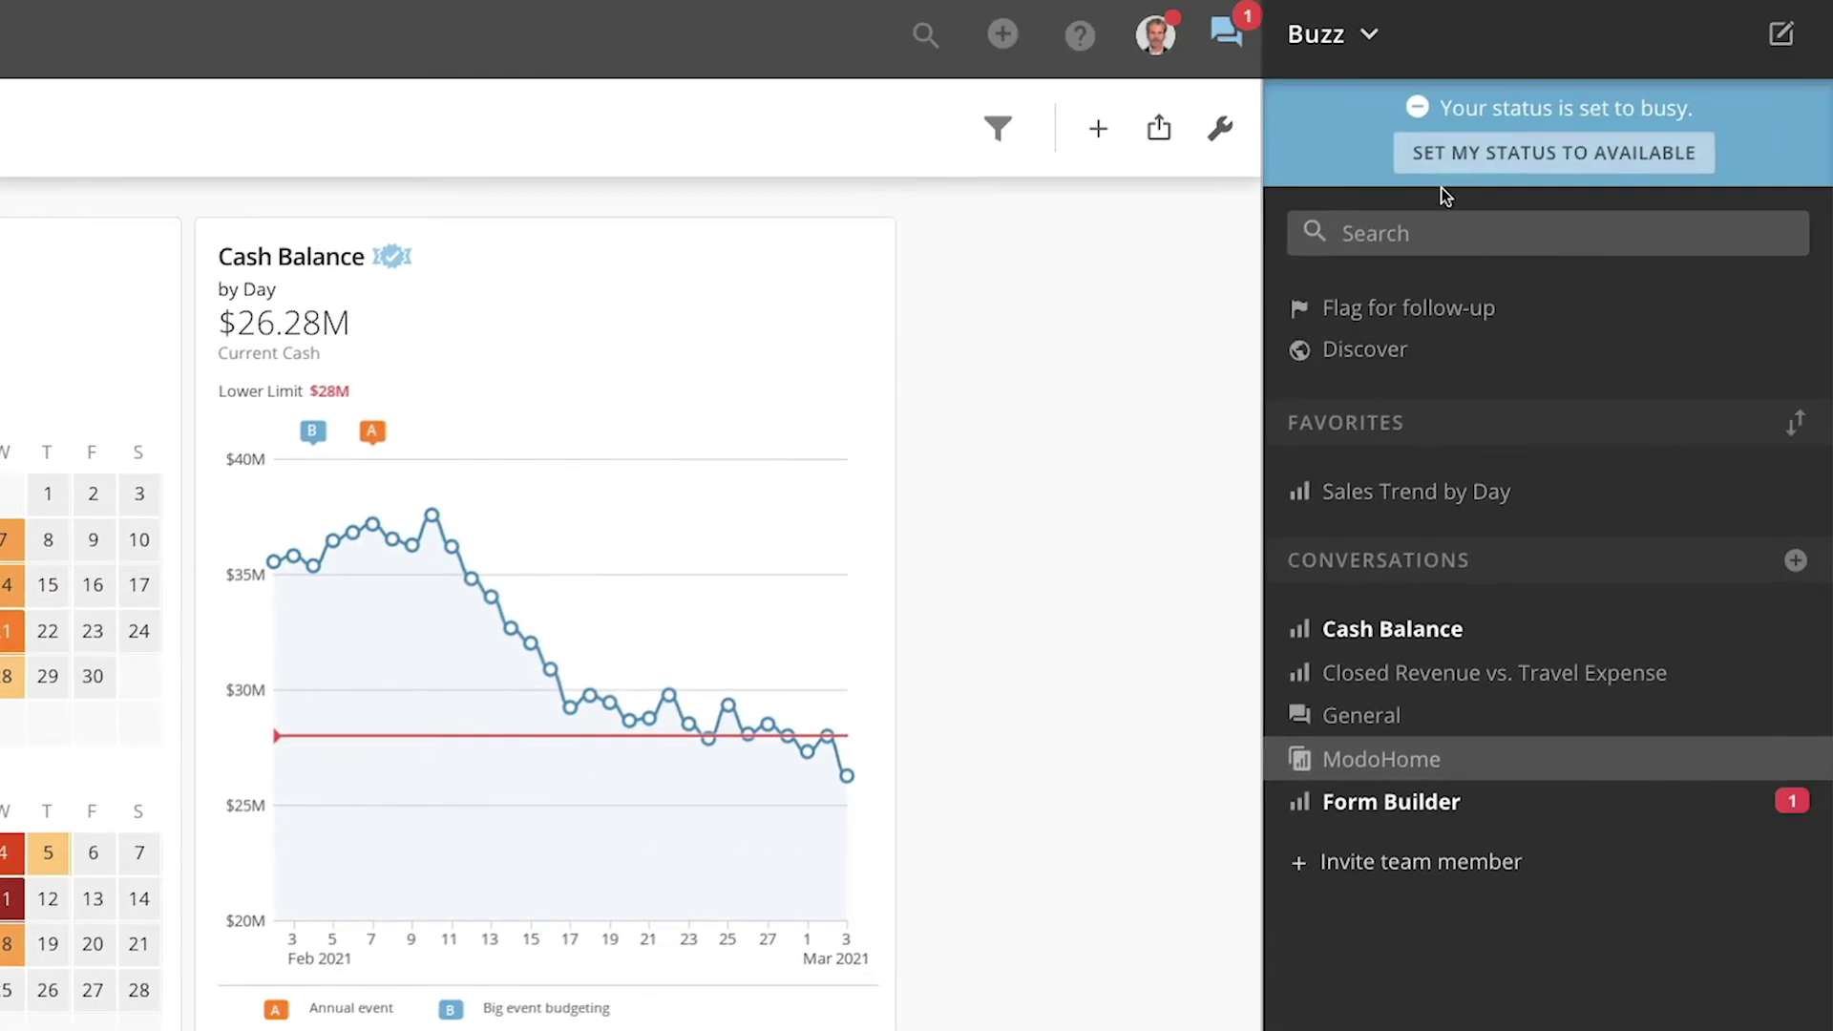
pyautogui.click(1458, 155)
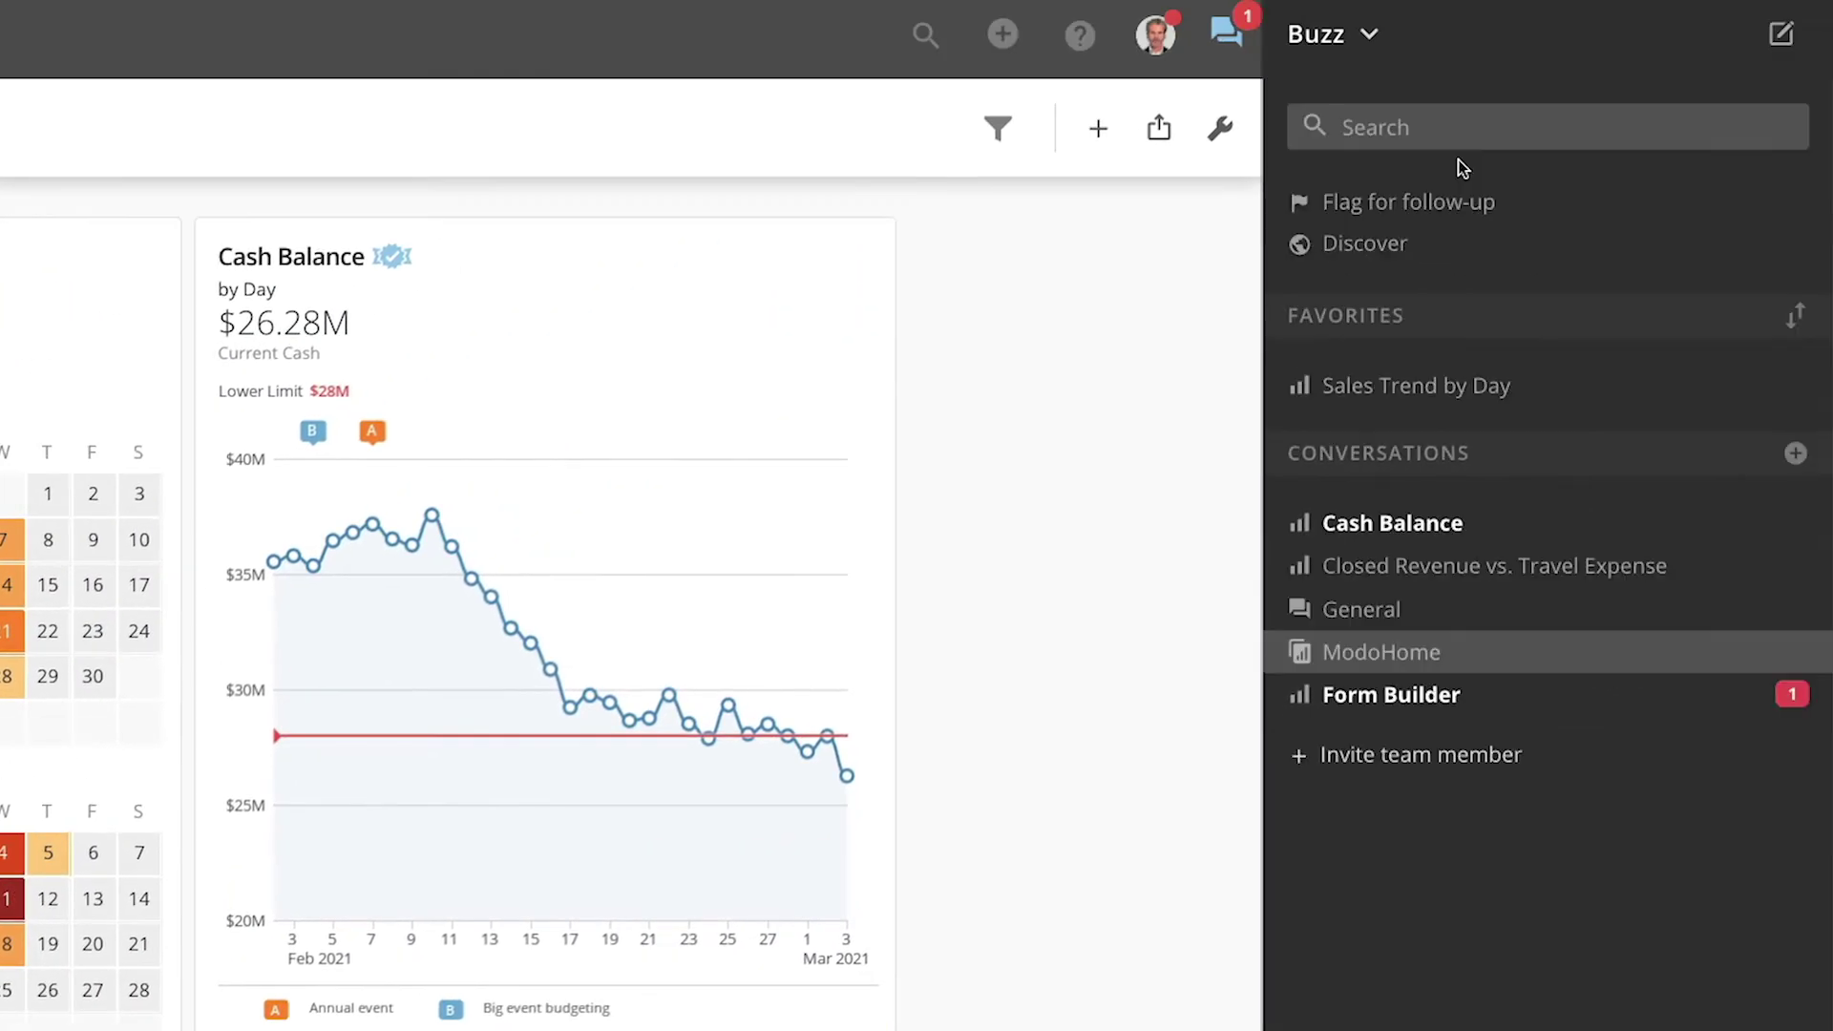
pyautogui.click(1370, 38)
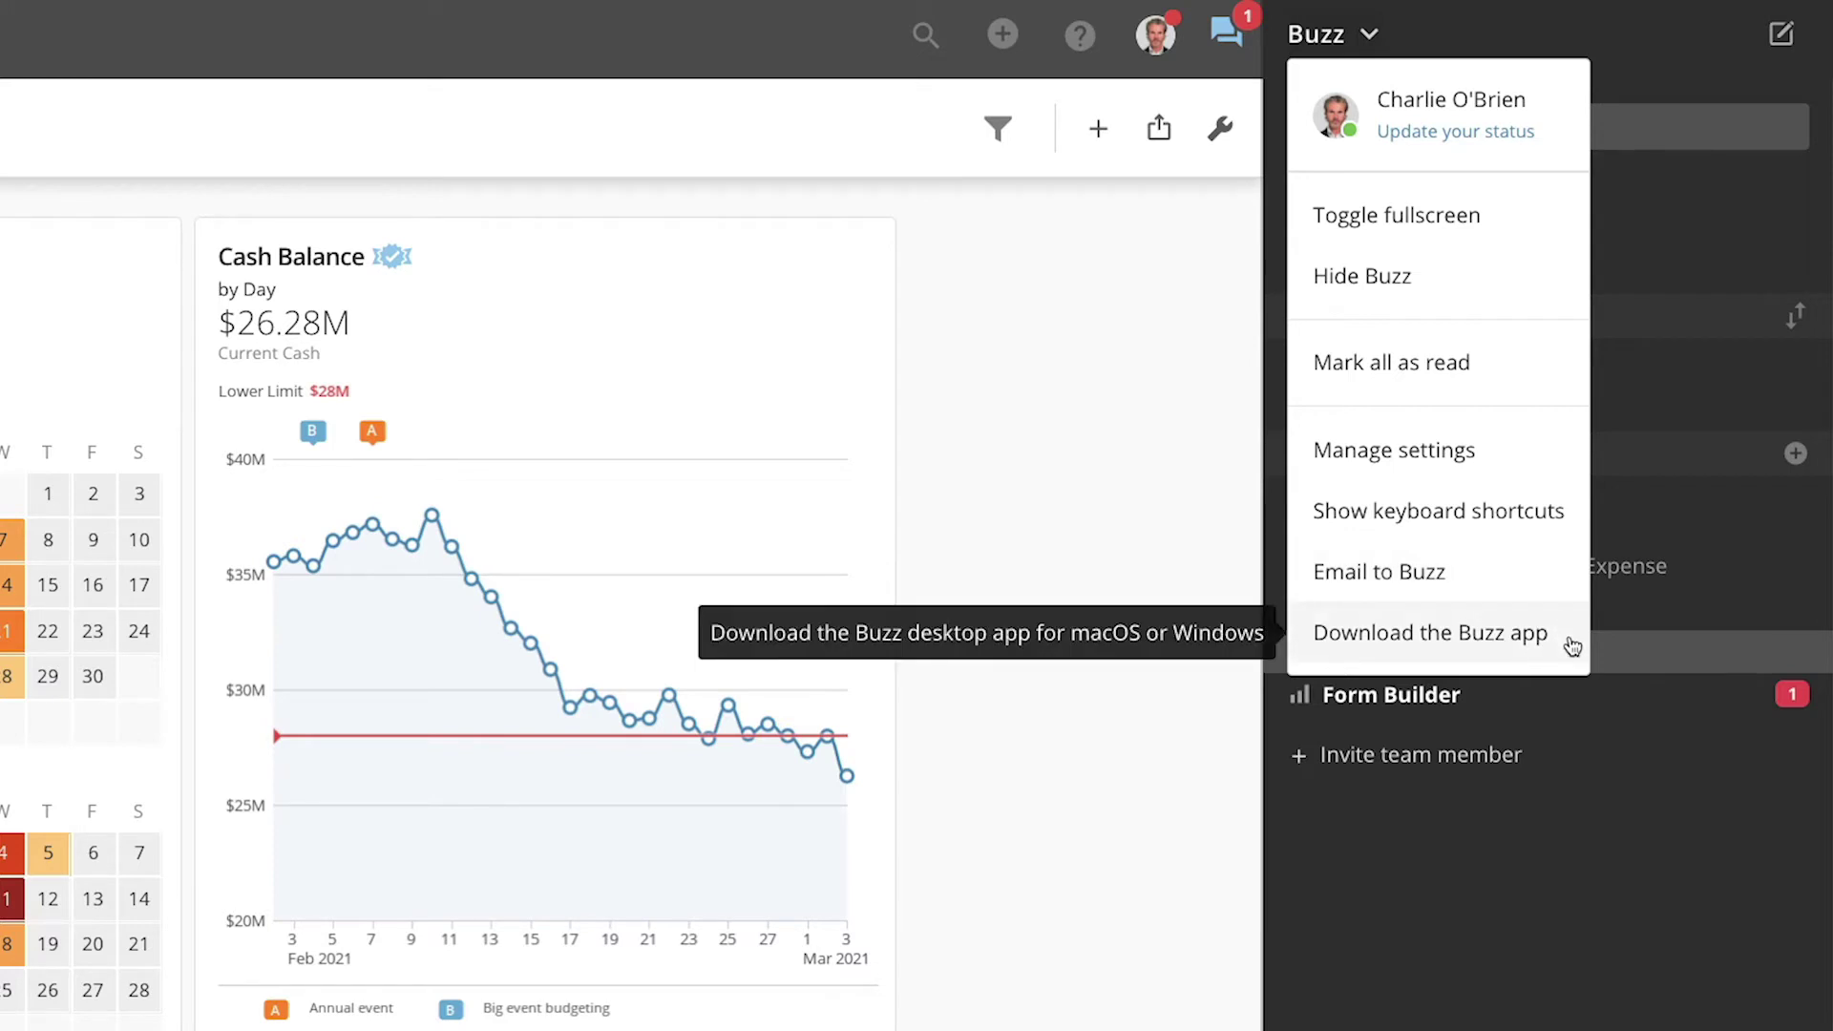
pyautogui.click(1740, 455)
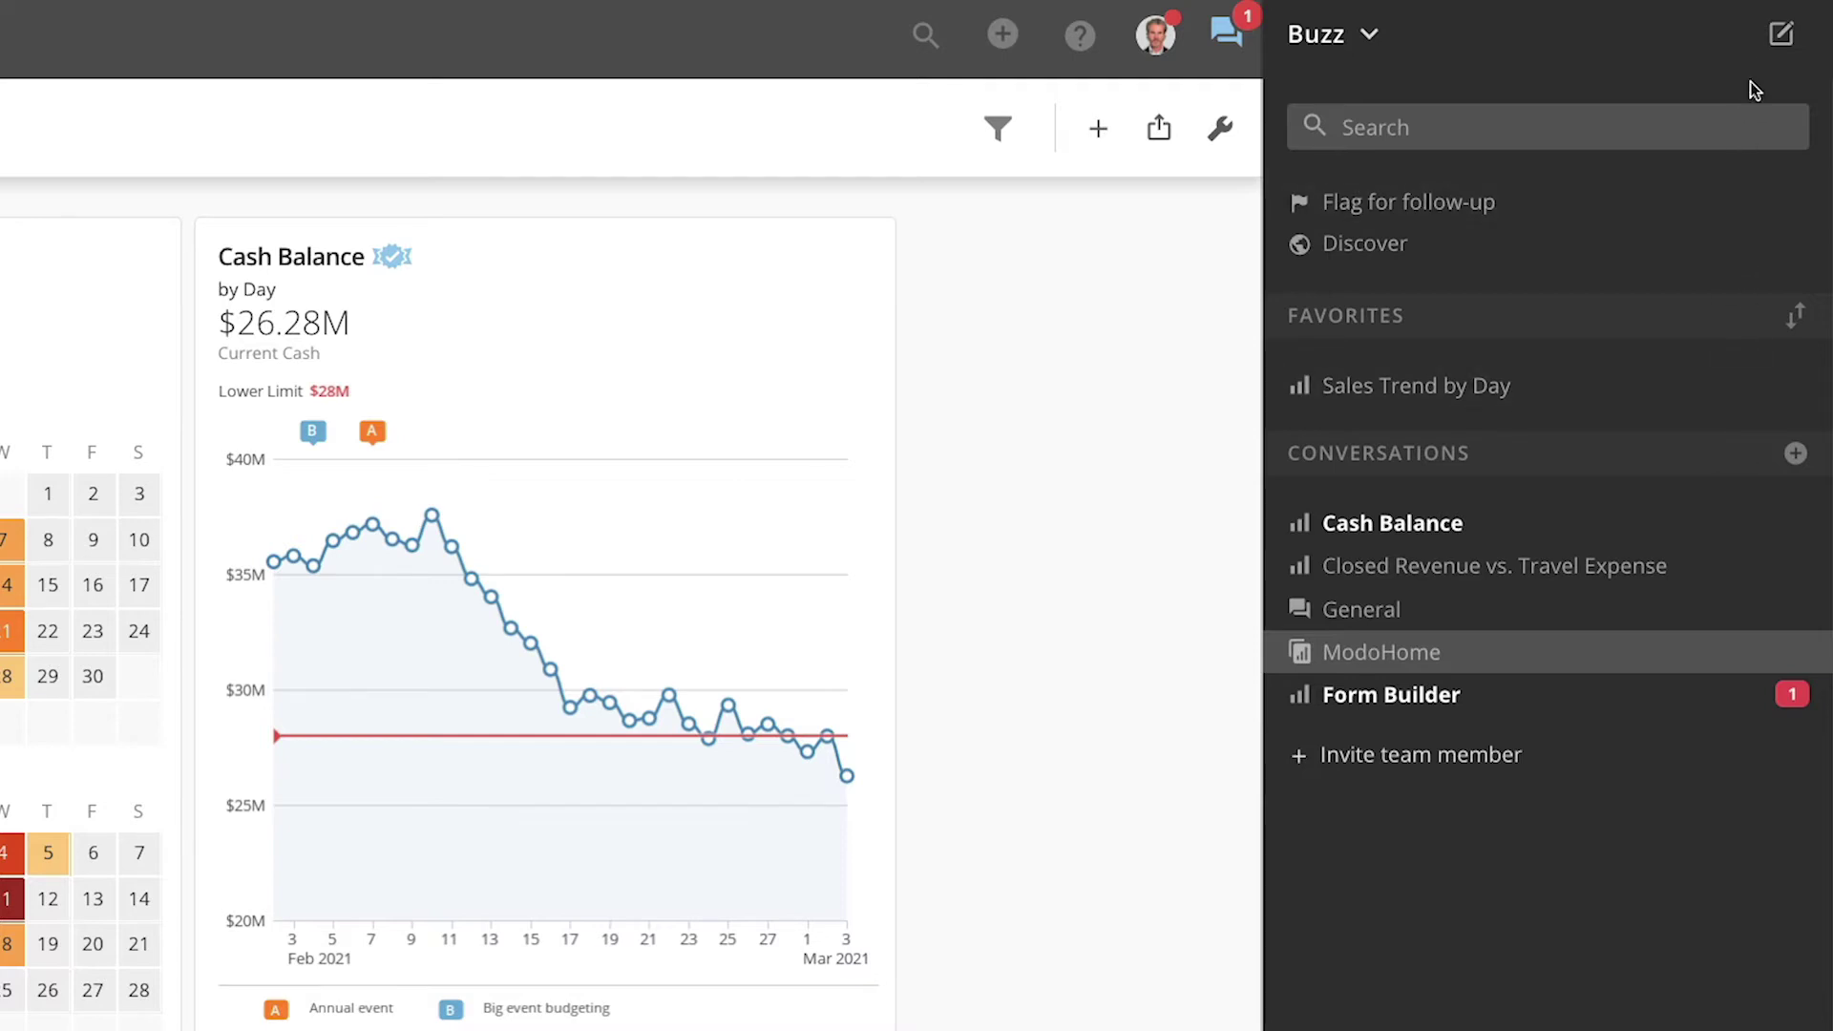
# - Start a new conversation with the Sales group titled 'Sales Reports Due'
pyautogui.click(1775, 40)
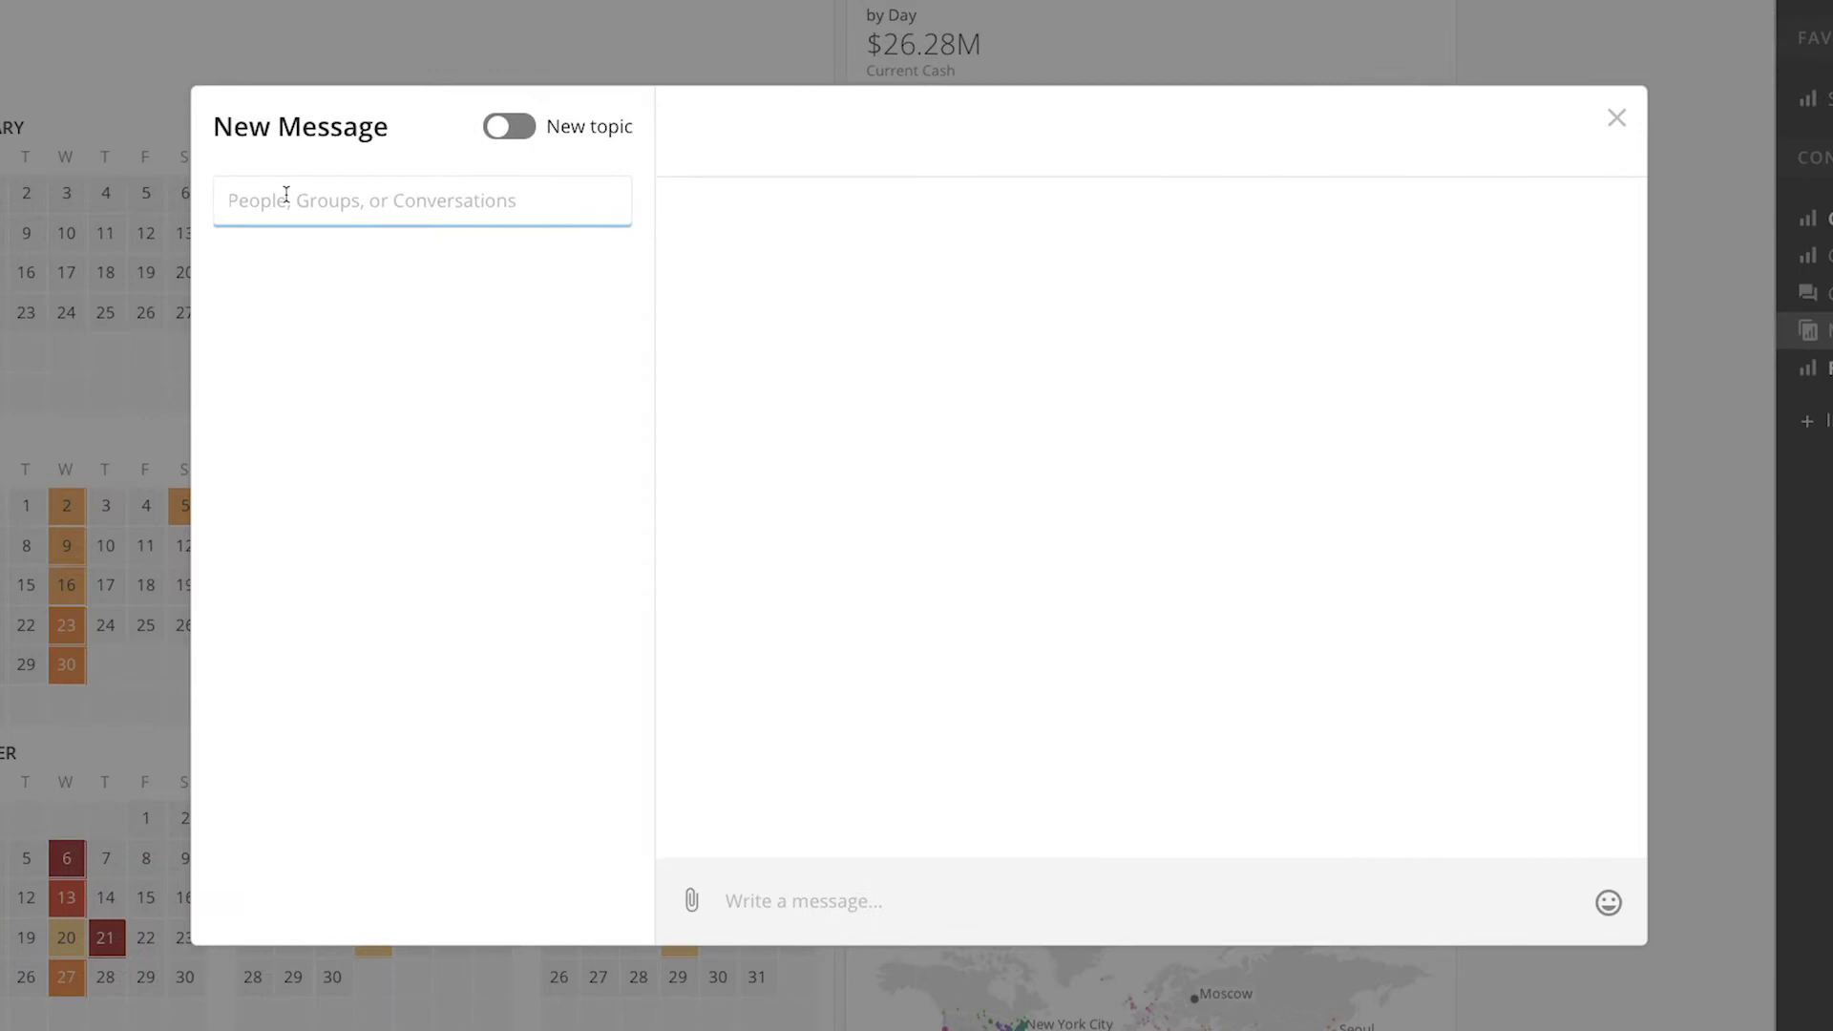
pyautogui.write('Sales')
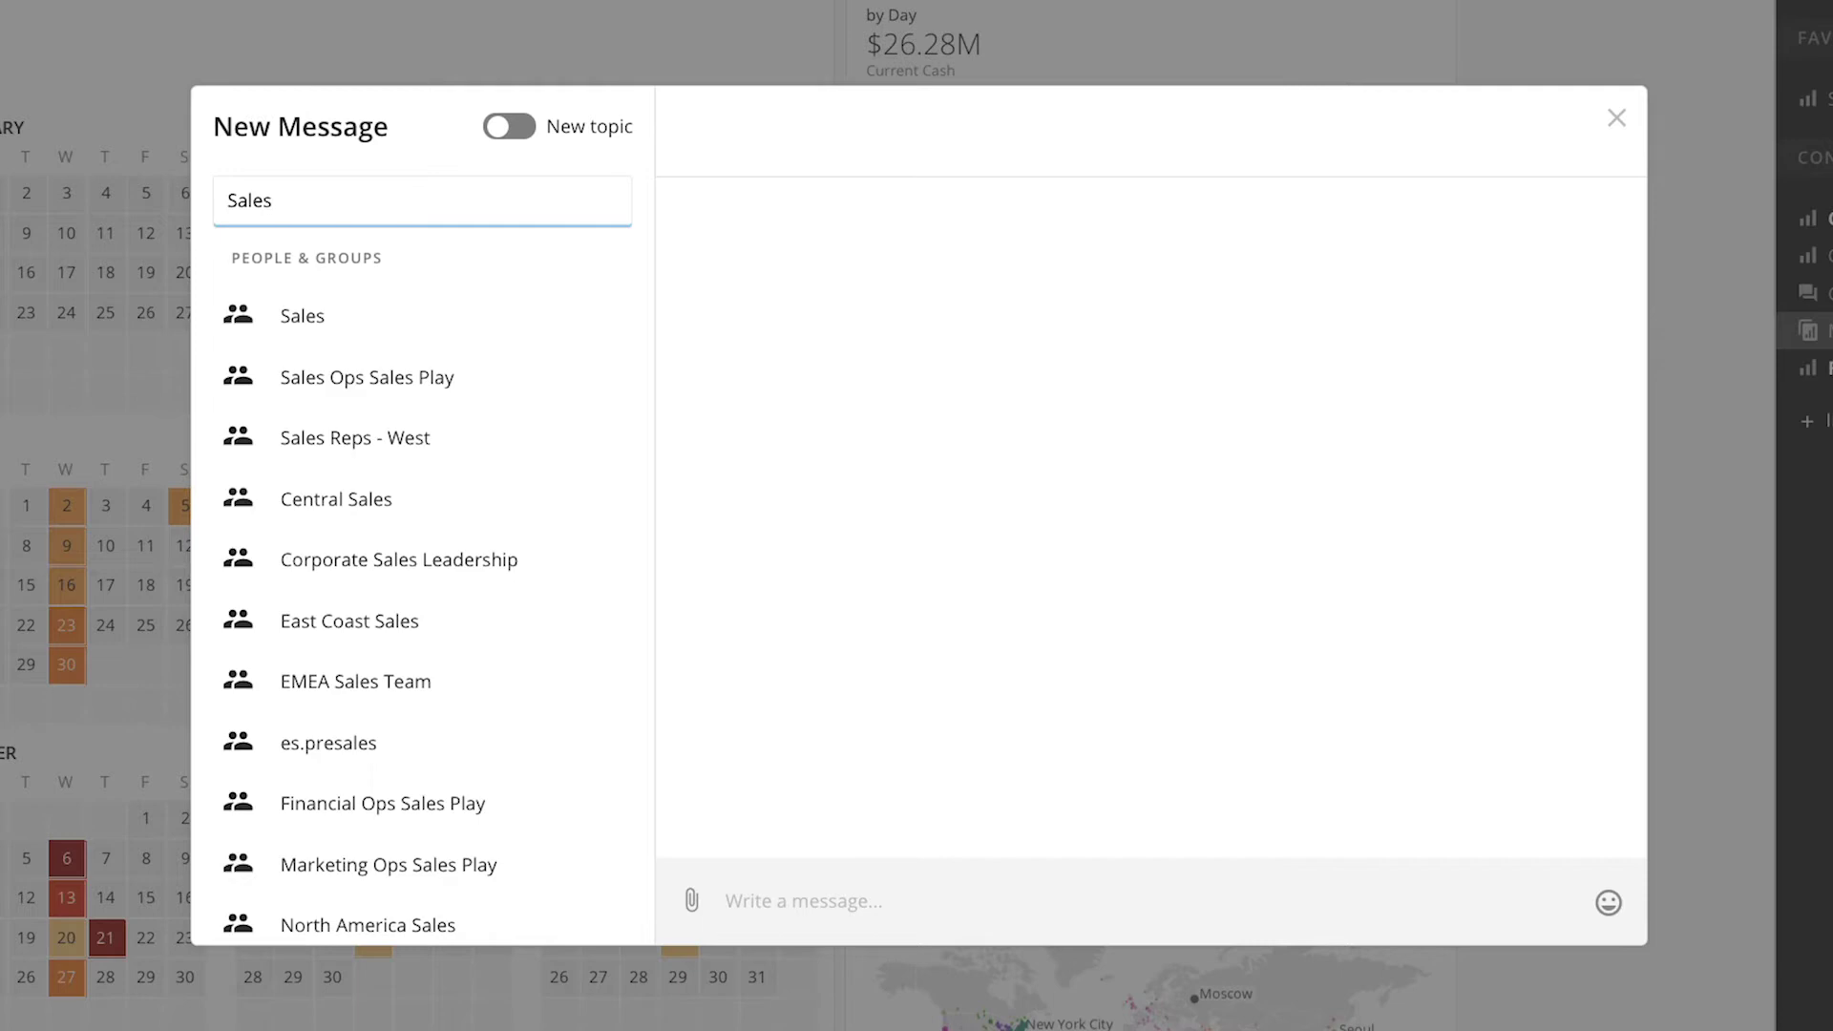
pyautogui.click(284, 315)
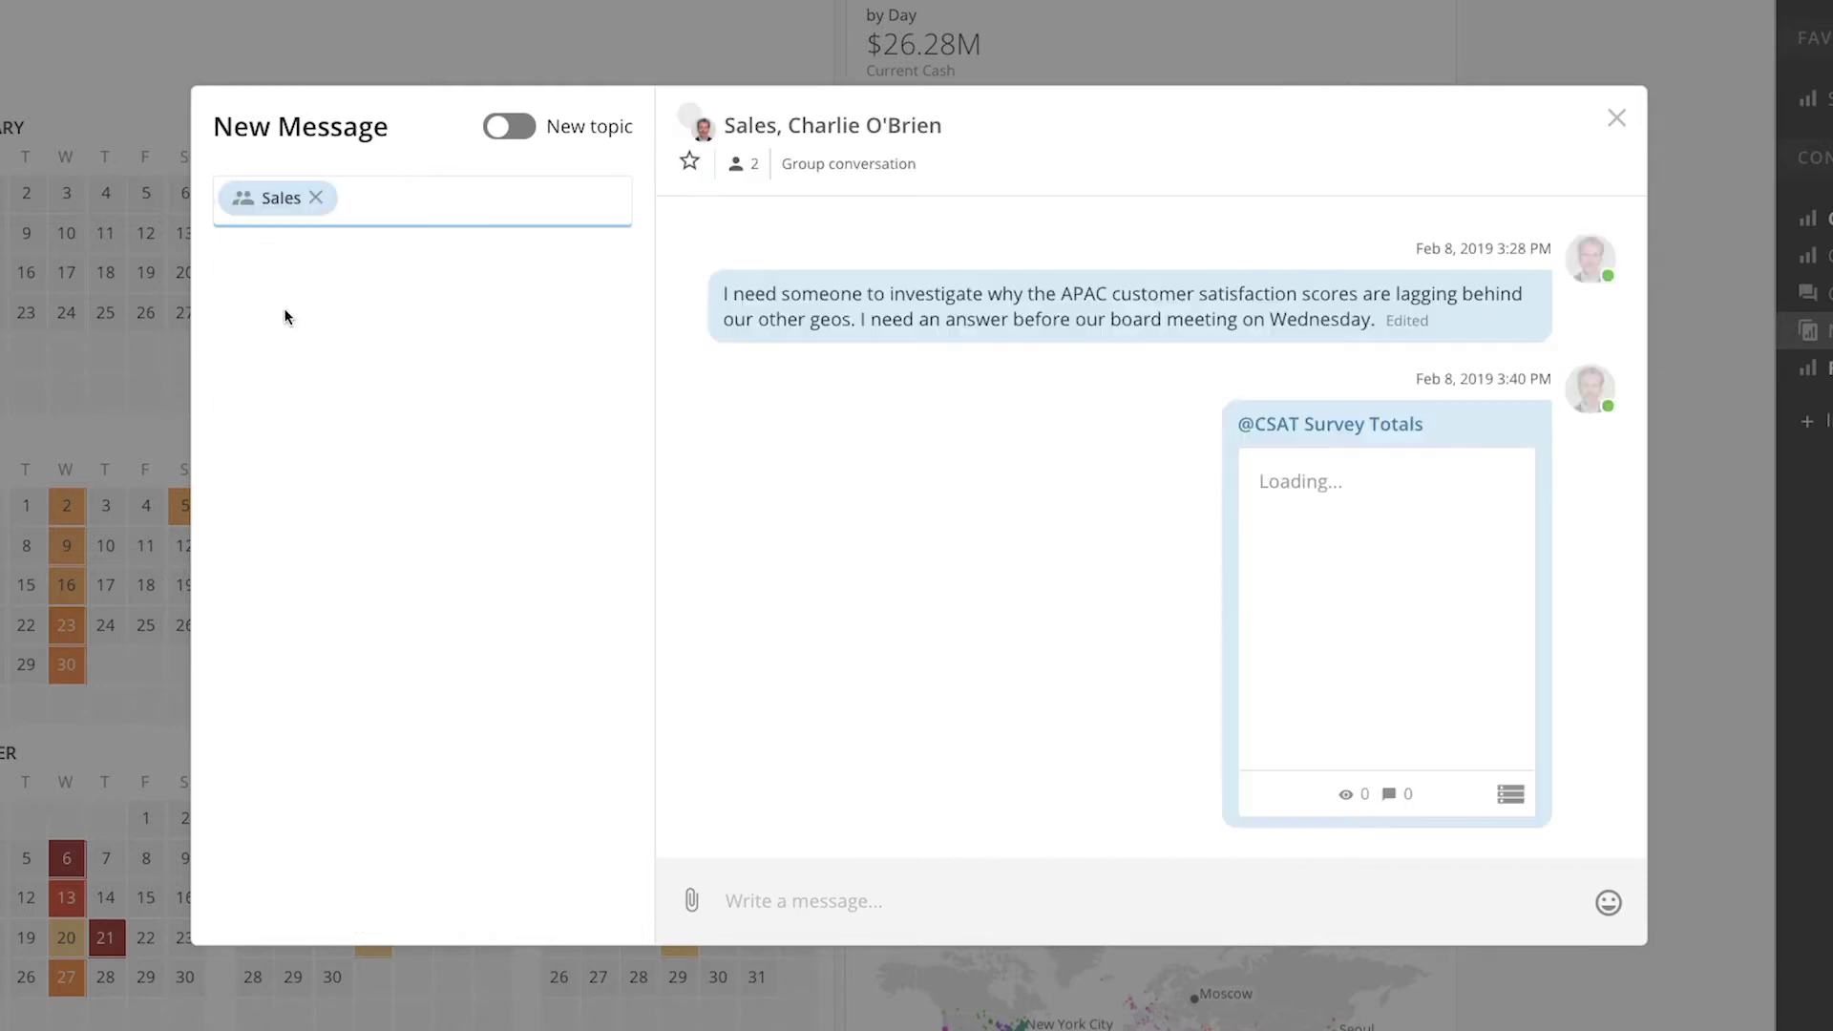
pyautogui.click(501, 126)
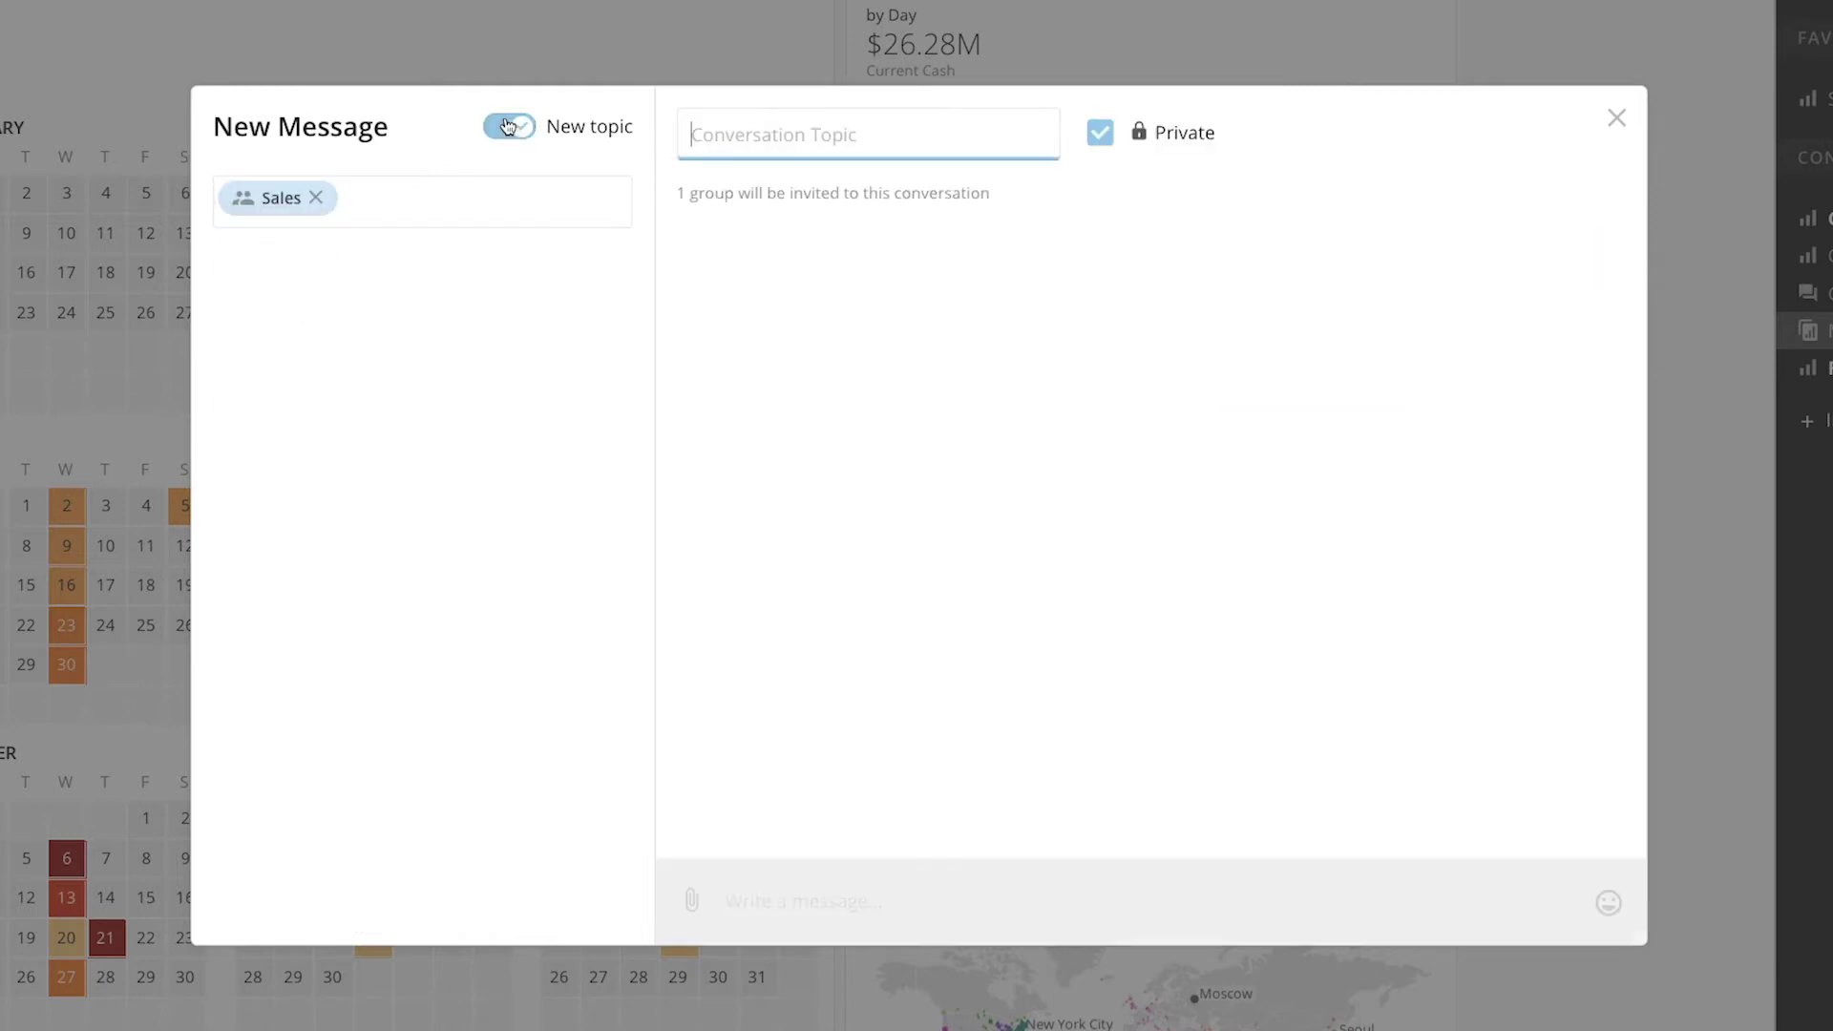
pyautogui.write('Sales Repor')
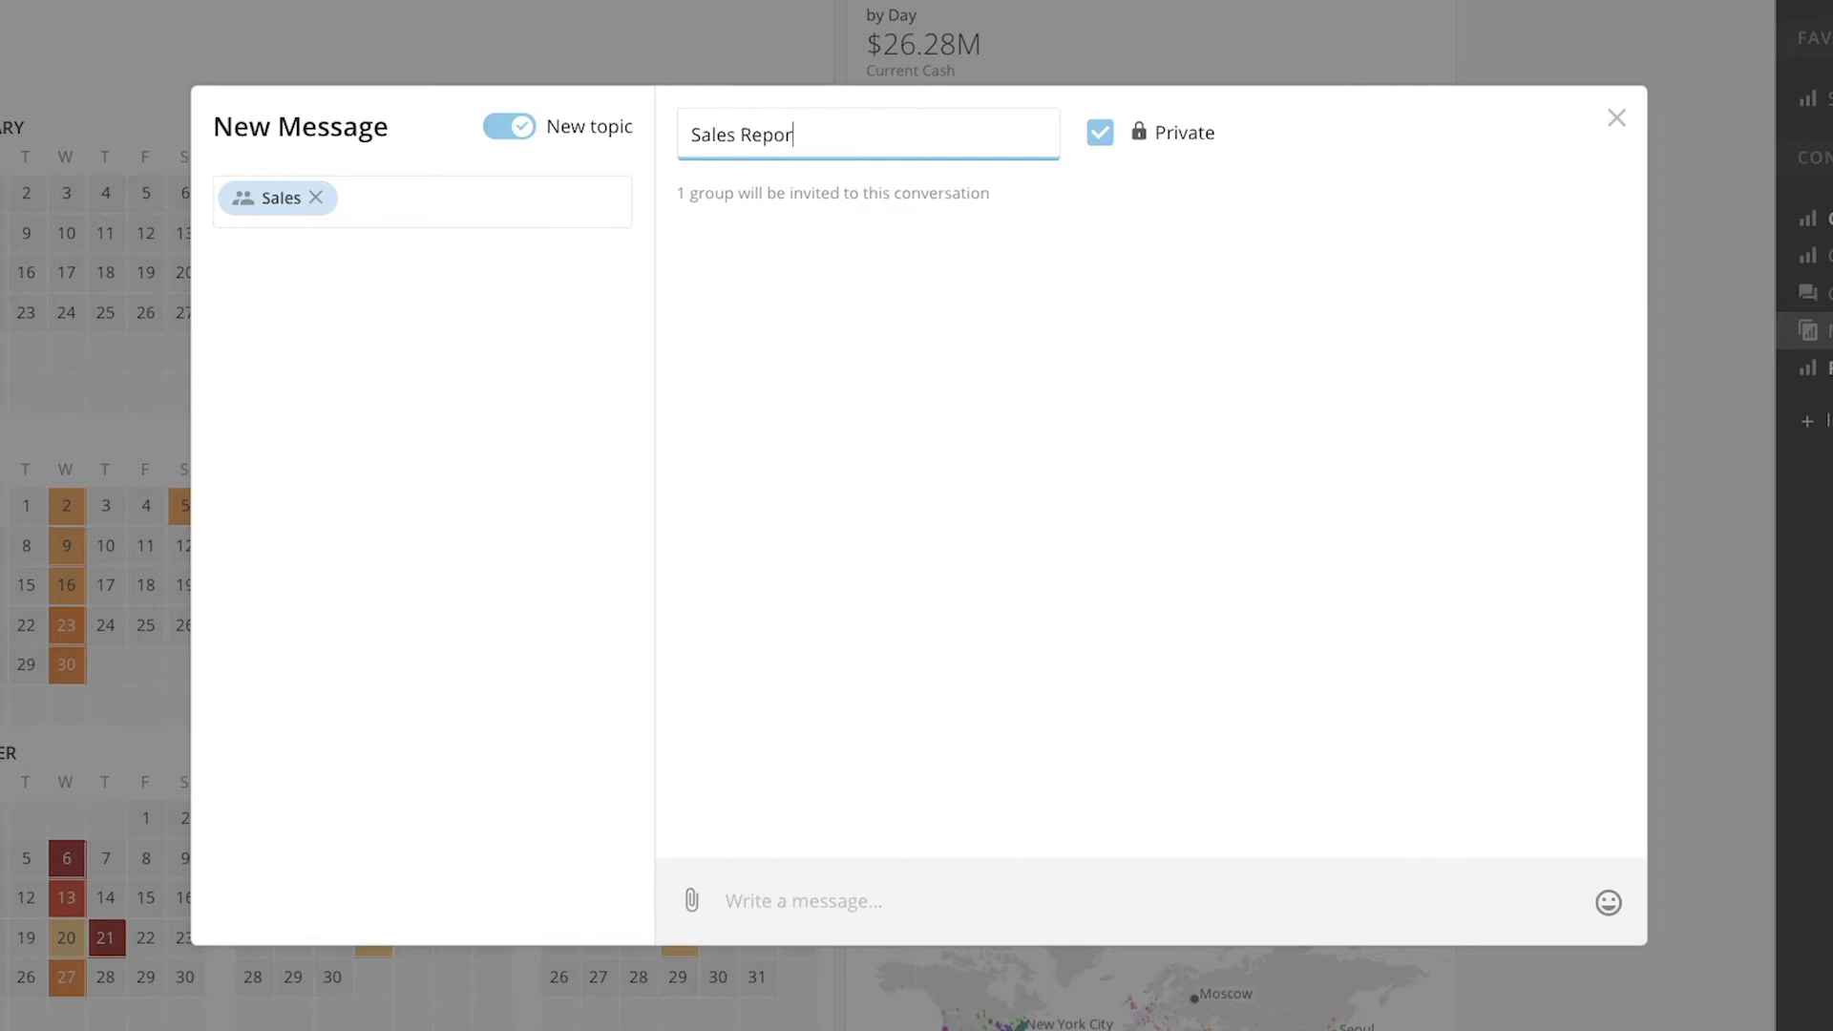
pyautogui.write('ts Due')
# - Keep it private and send 'Just a reminder we need last quarter's sales reports in by the end of the week!'
pyautogui.click(1117, 139)
pyautogui.click(1117, 140)
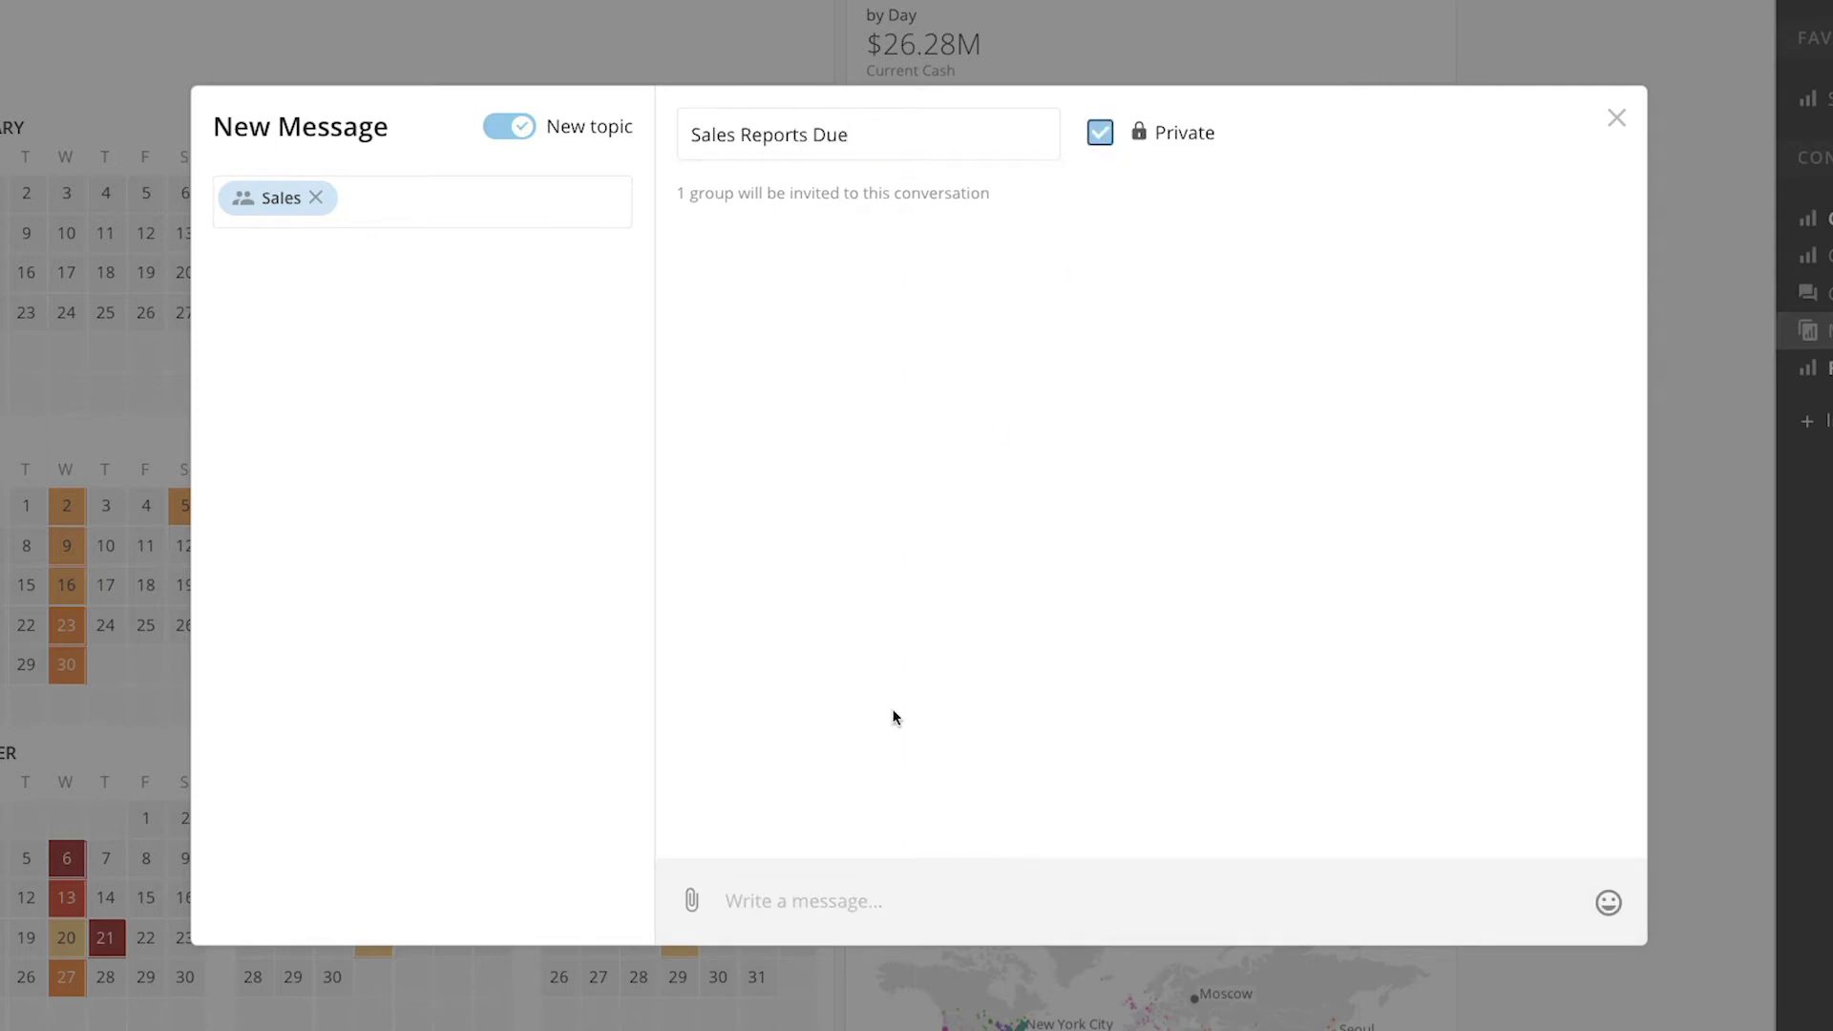
pyautogui.click(749, 905)
pyautogui.write("Just a reminder we need last quarter's sales reports in by the end of the")
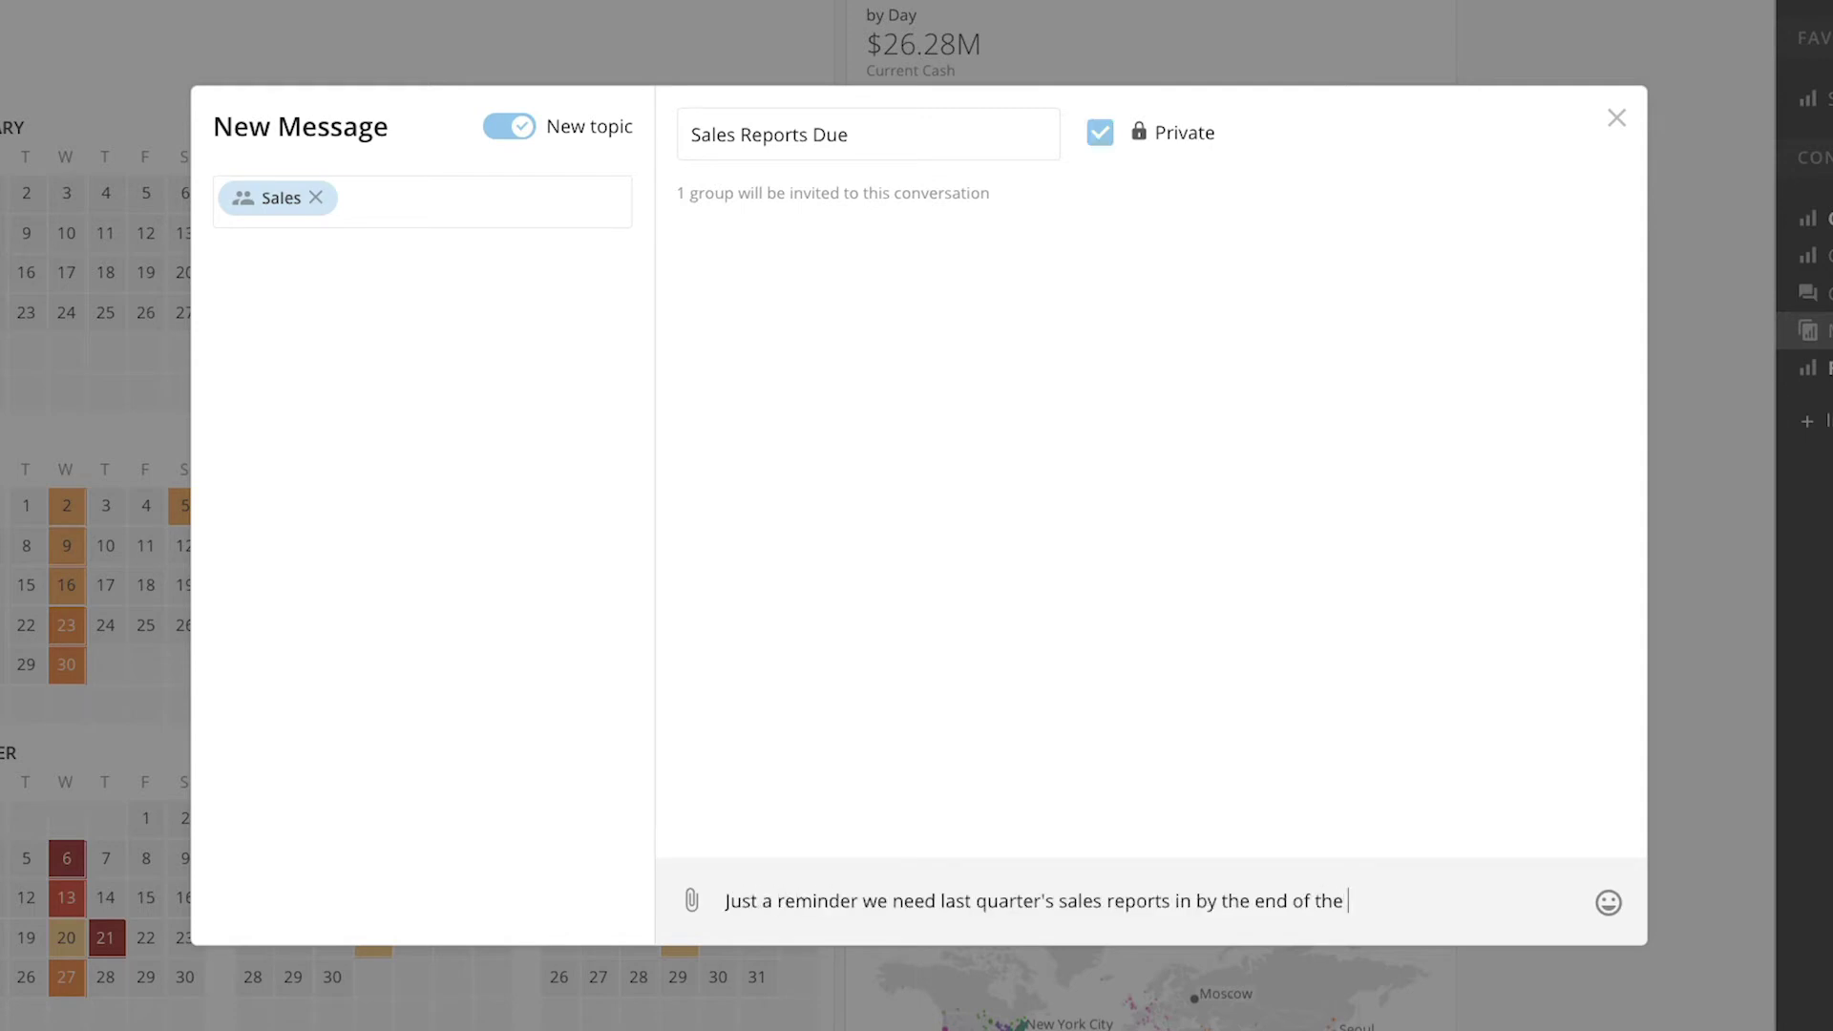
pyautogui.write(' week!')
pyautogui.press('Return')
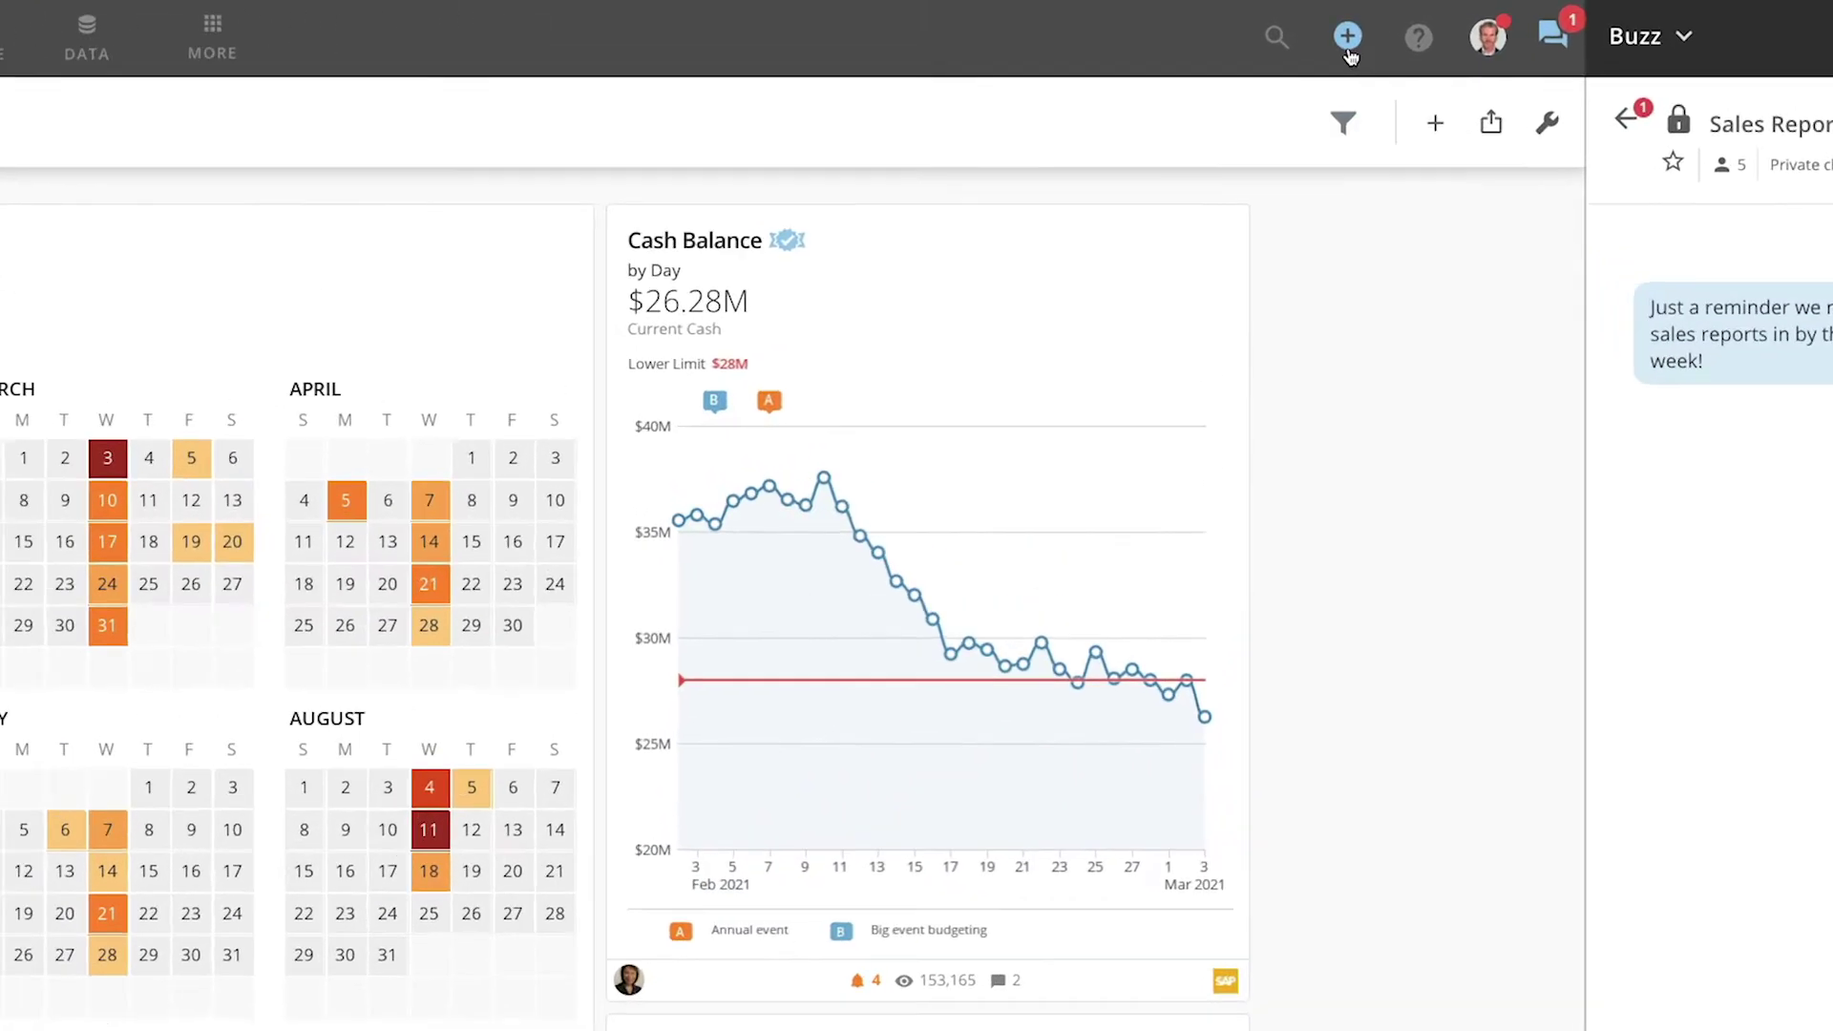
pyautogui.click(1345, 32)
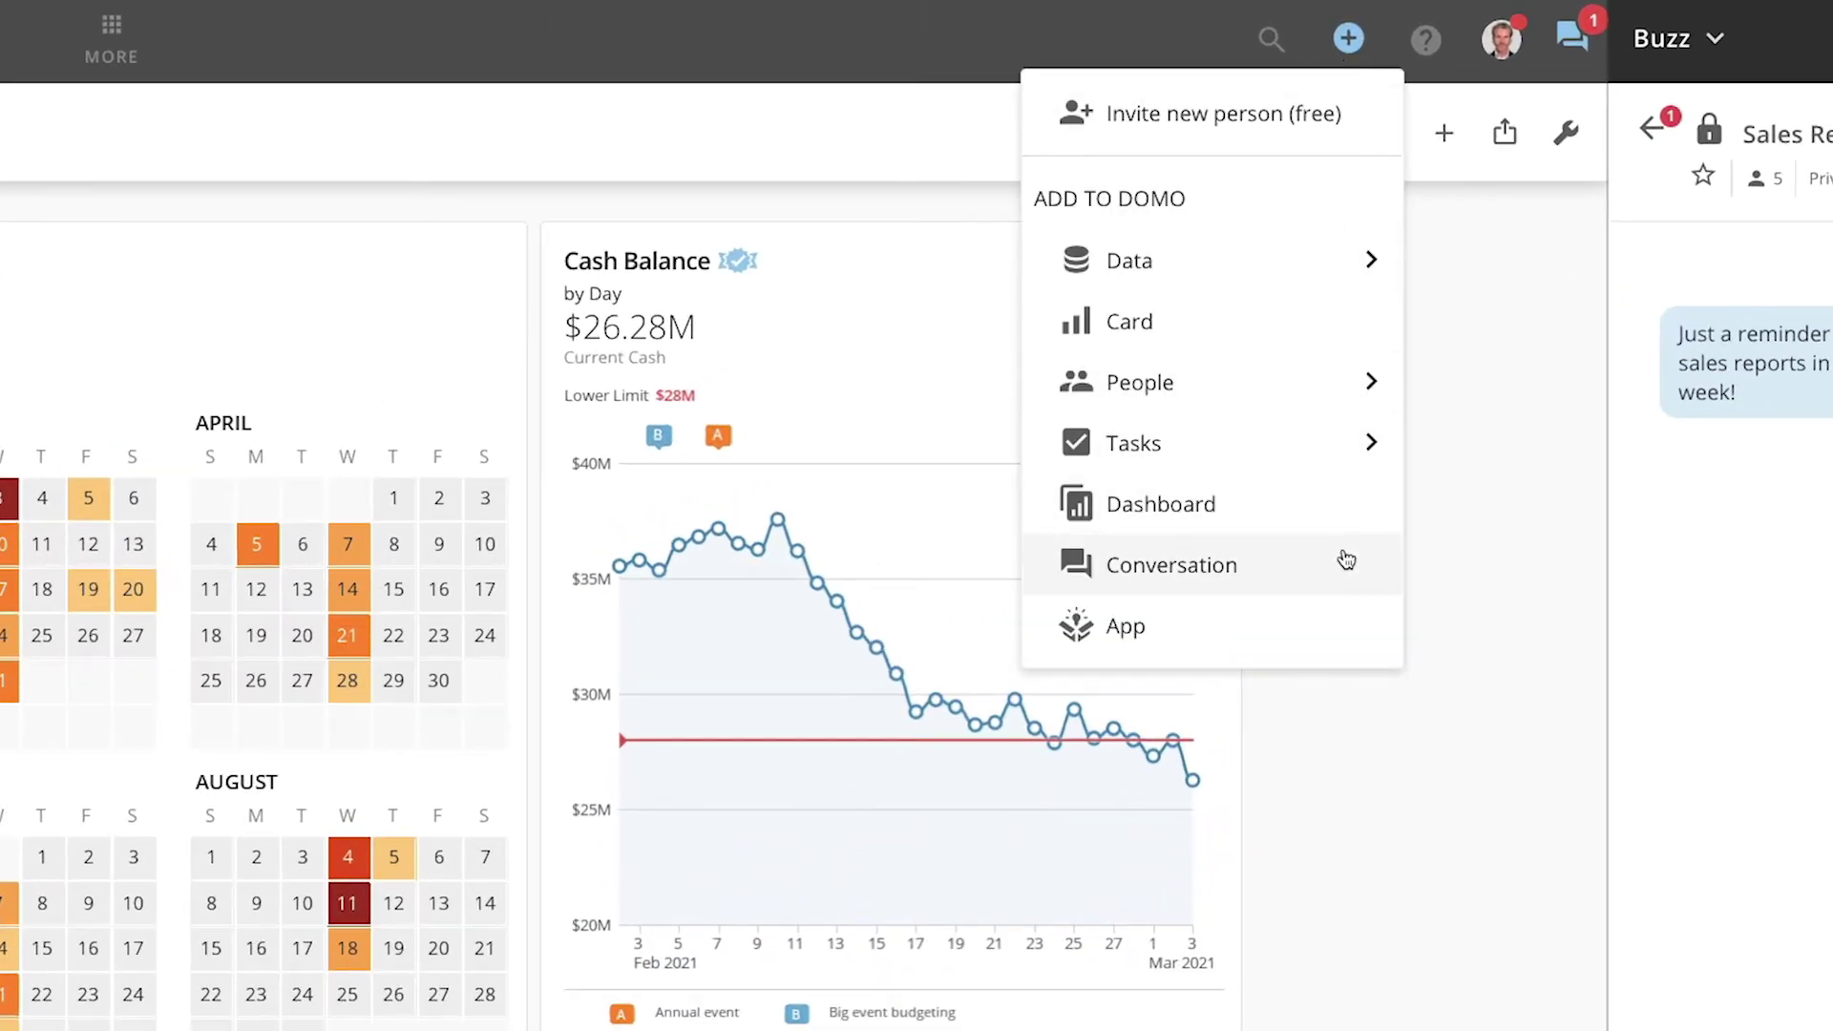
pyautogui.click(1644, 131)
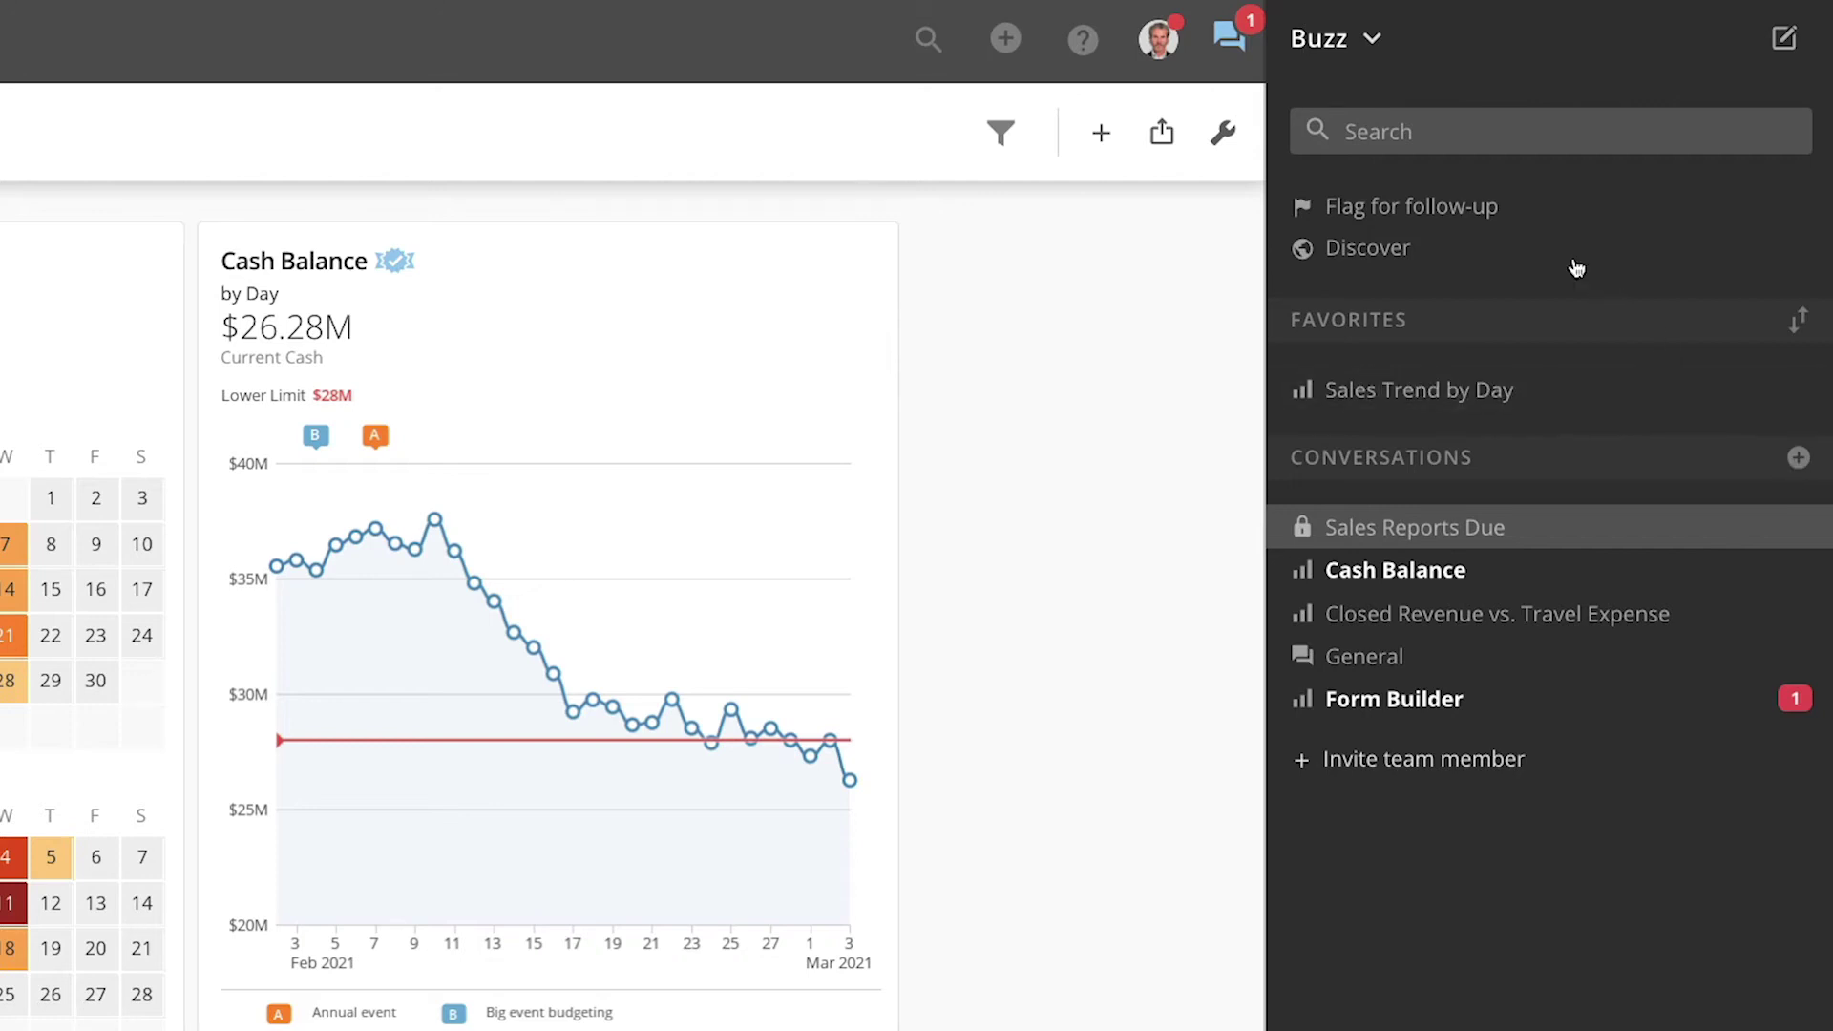
pyautogui.click(1485, 134)
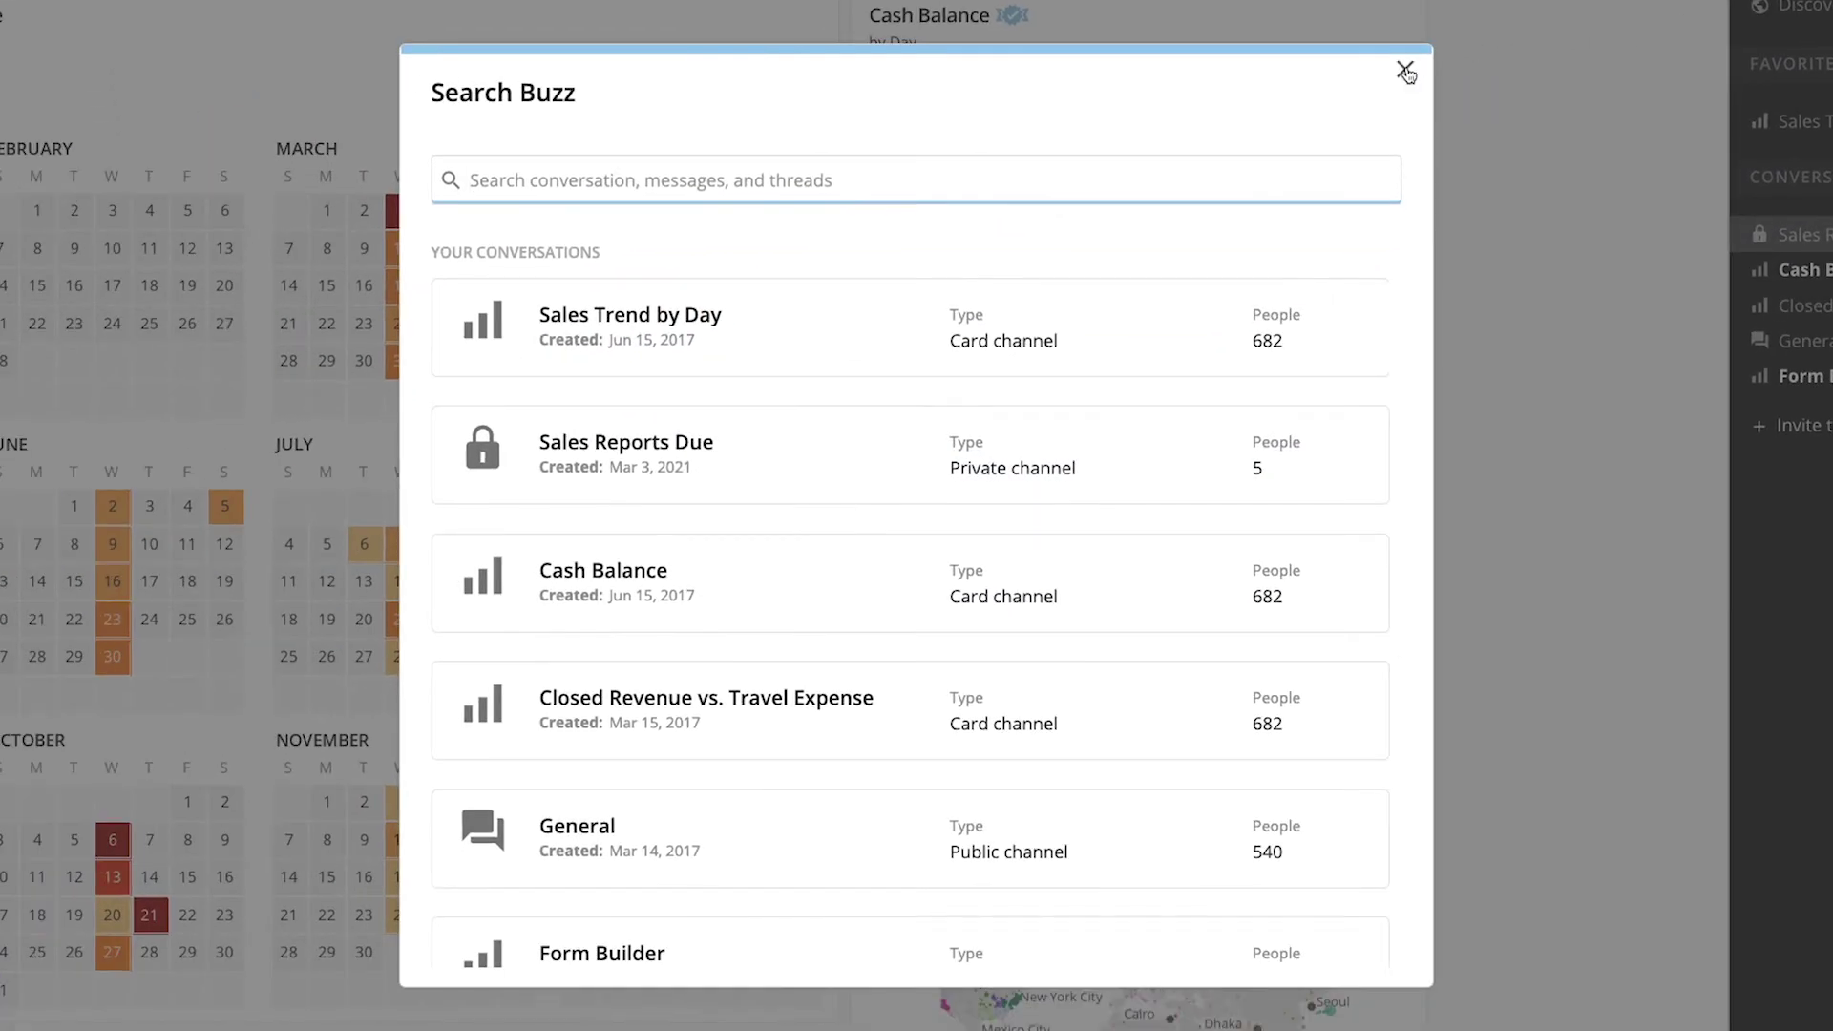
pyautogui.click(1405, 71)
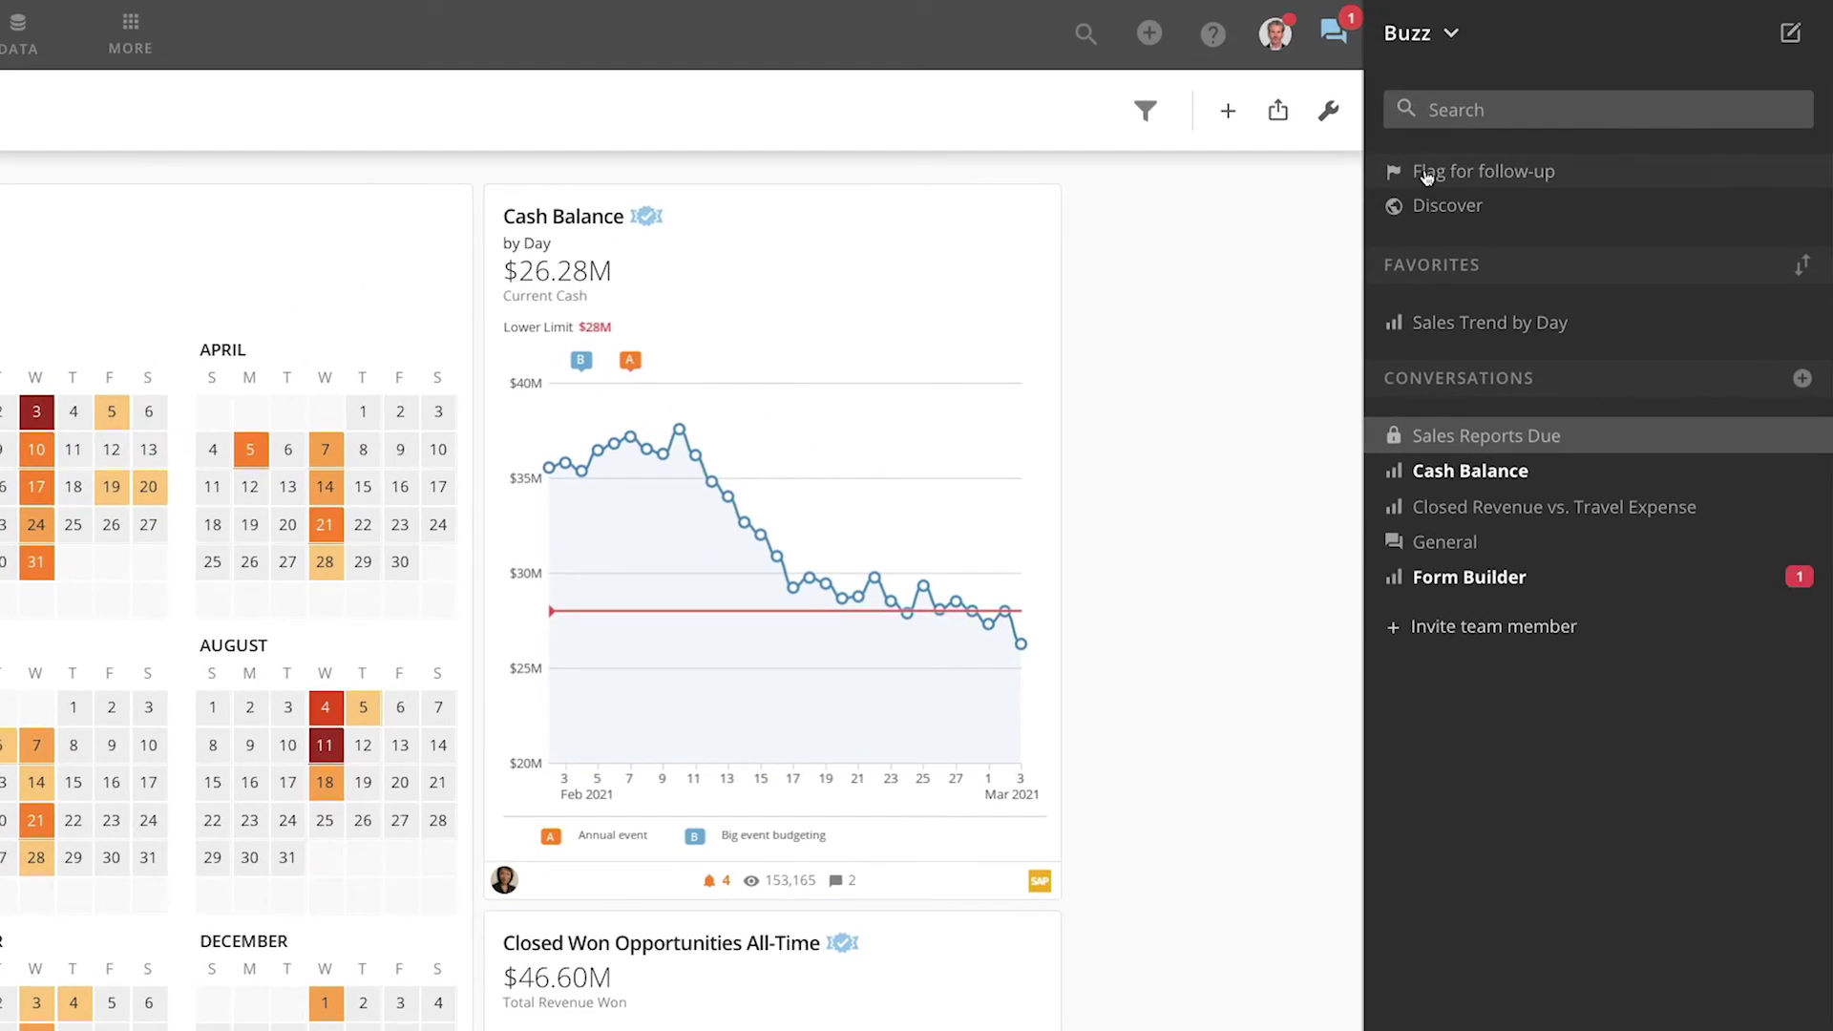
pyautogui.click(1426, 174)
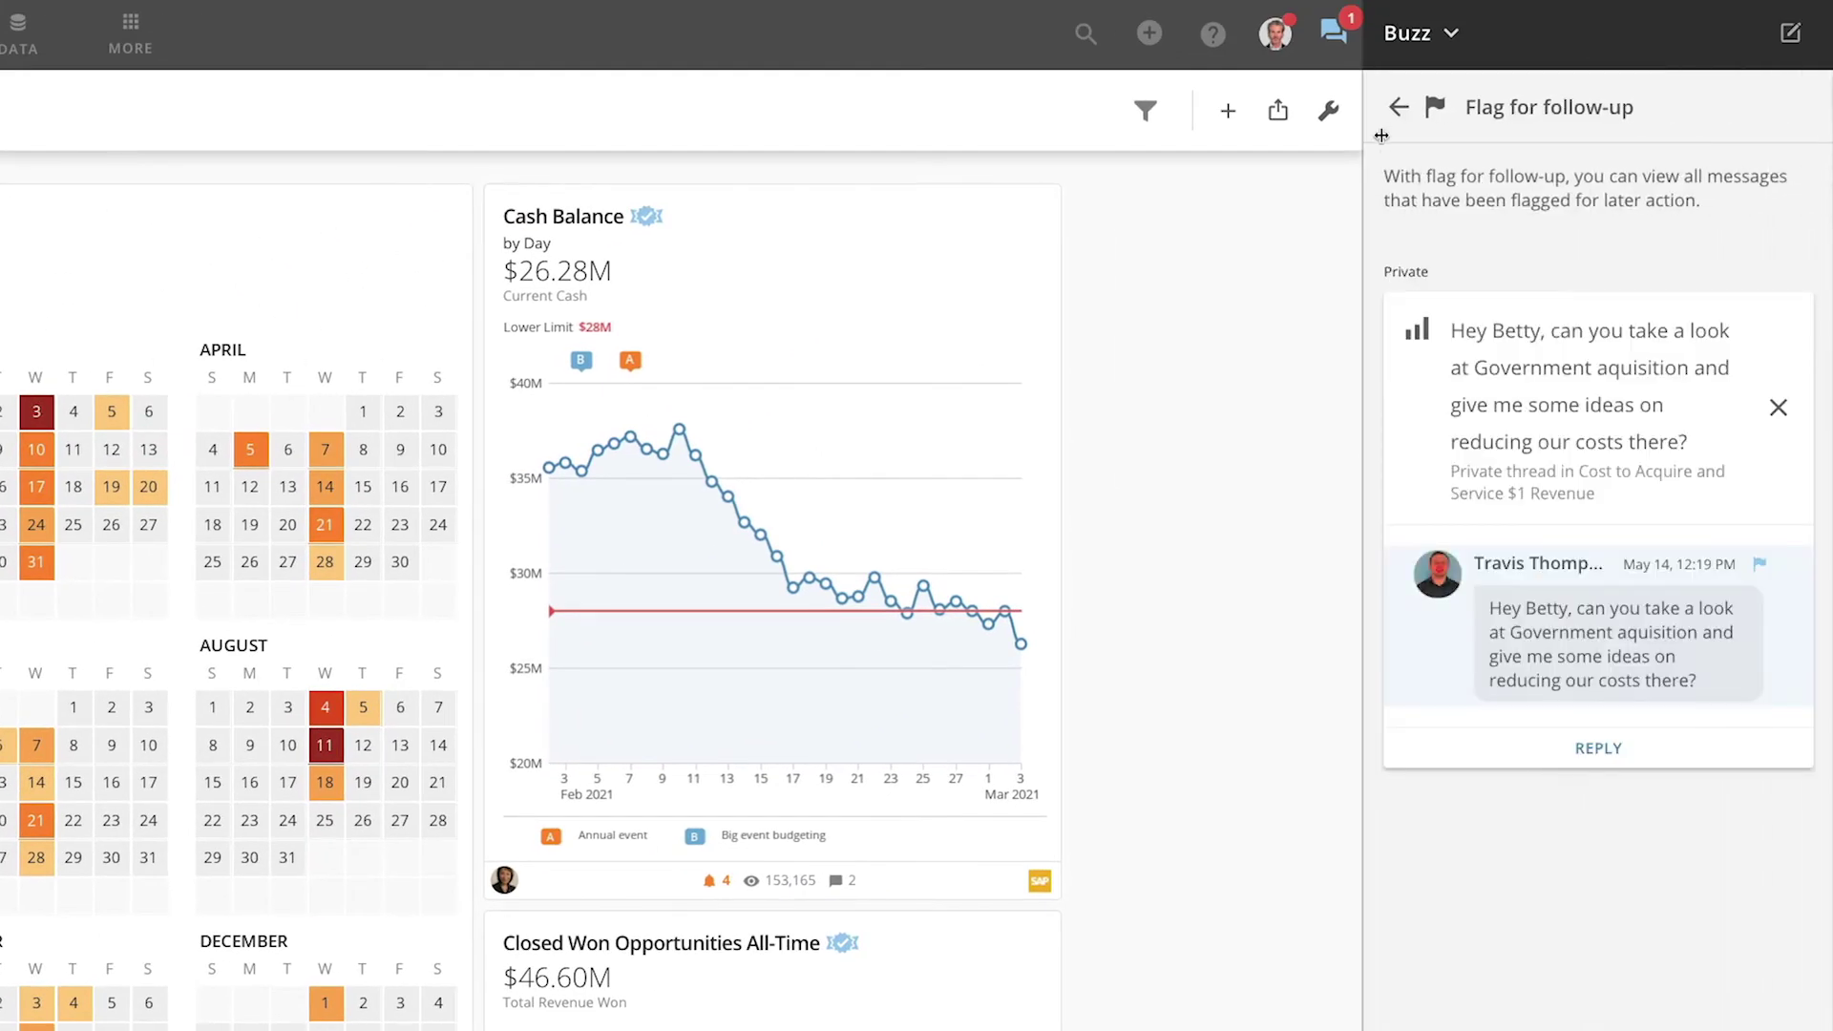
pyautogui.click(1396, 109)
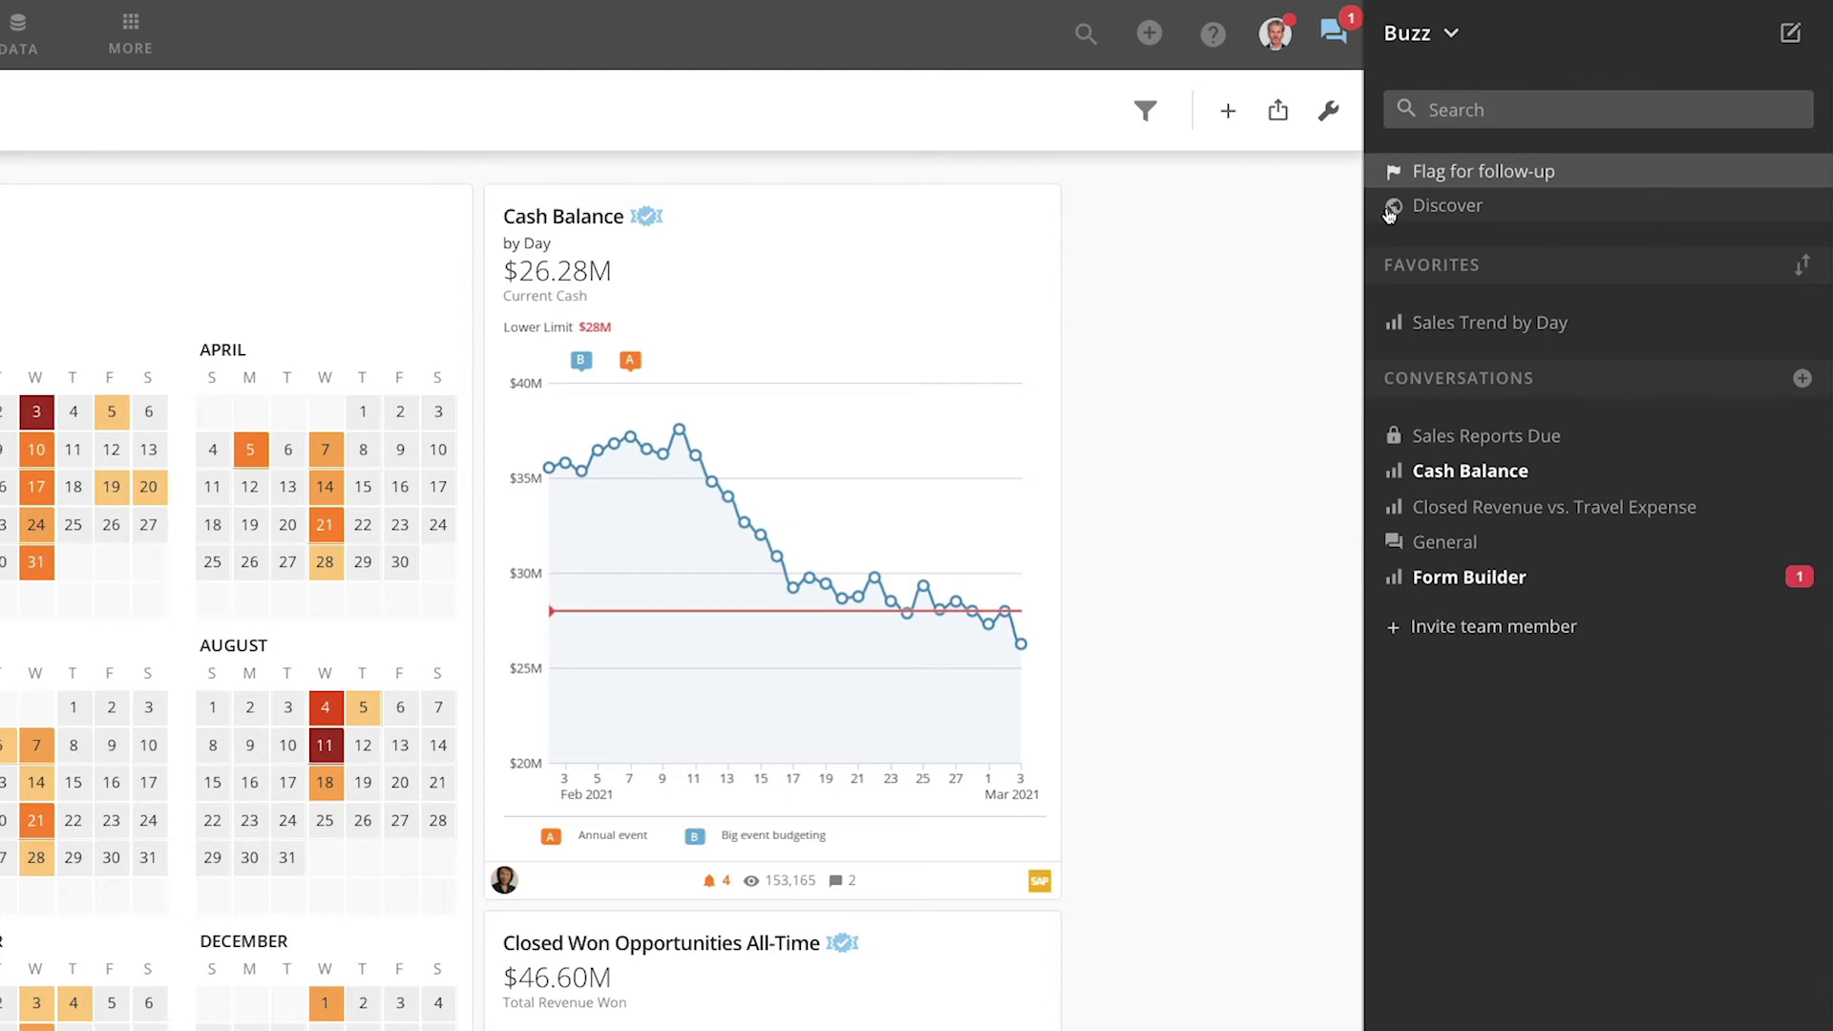
pyautogui.click(1389, 210)
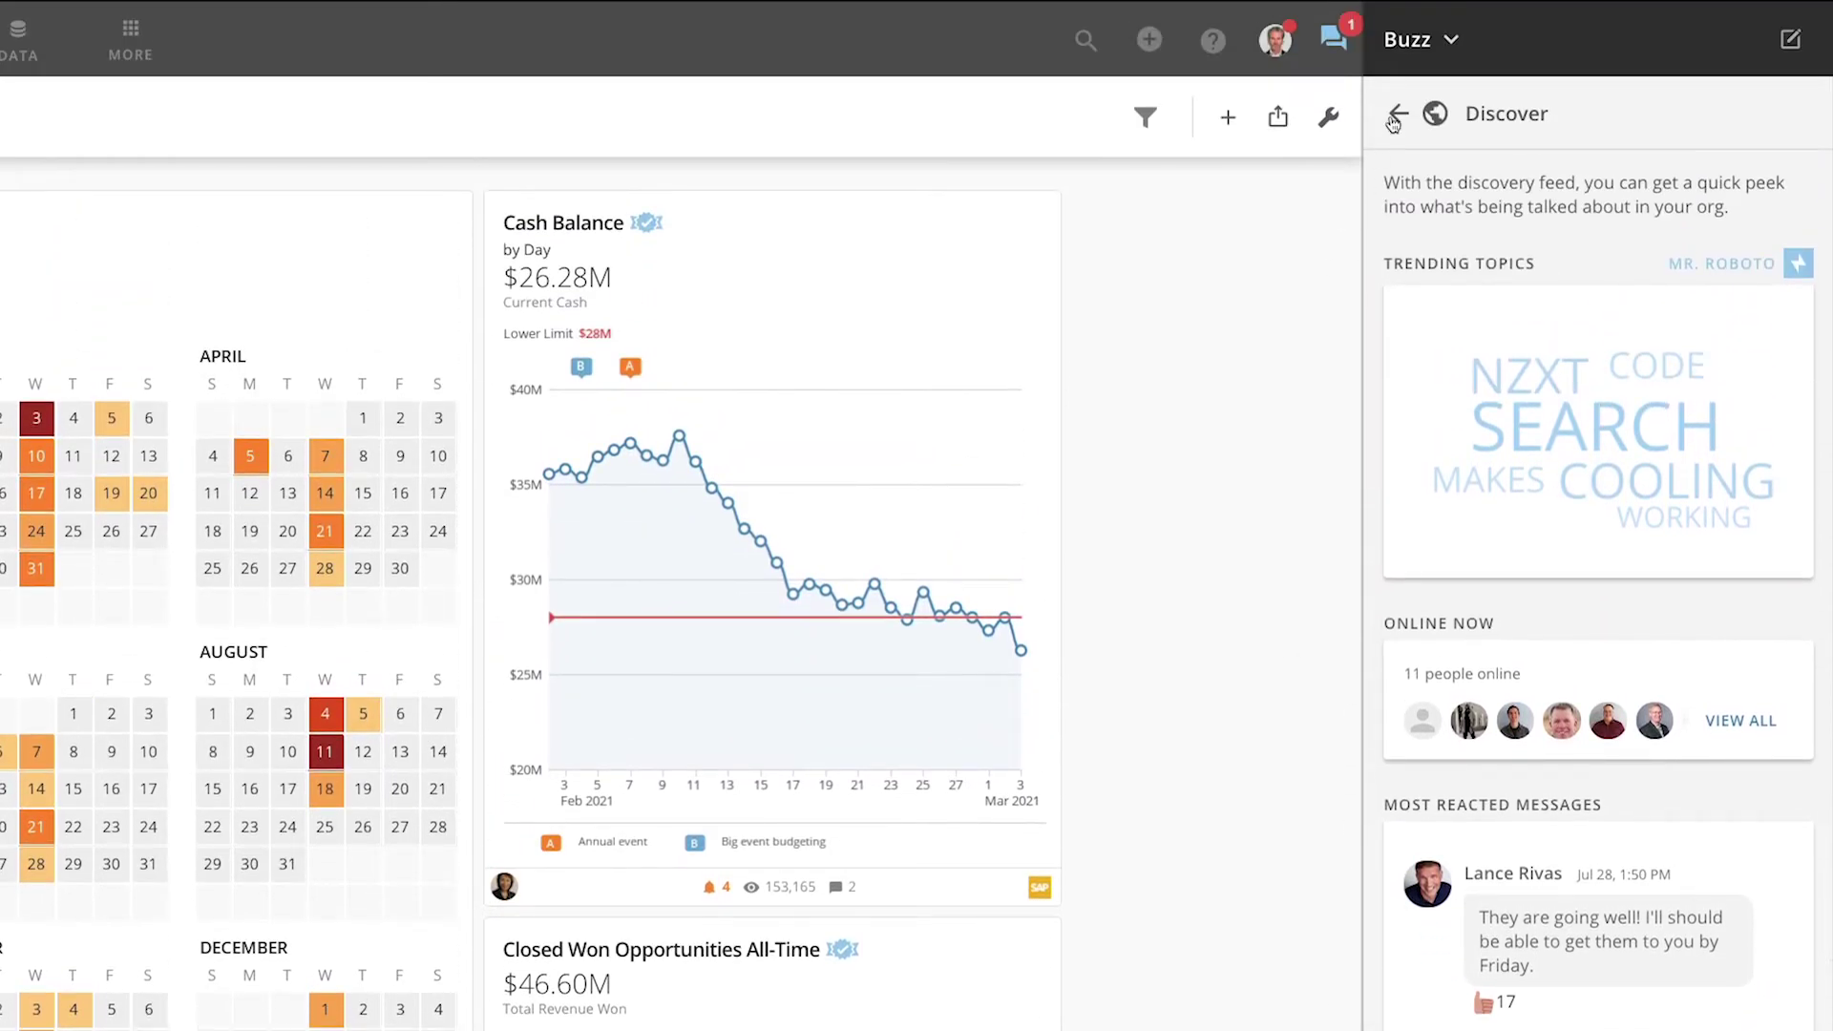
pyautogui.click(1395, 115)
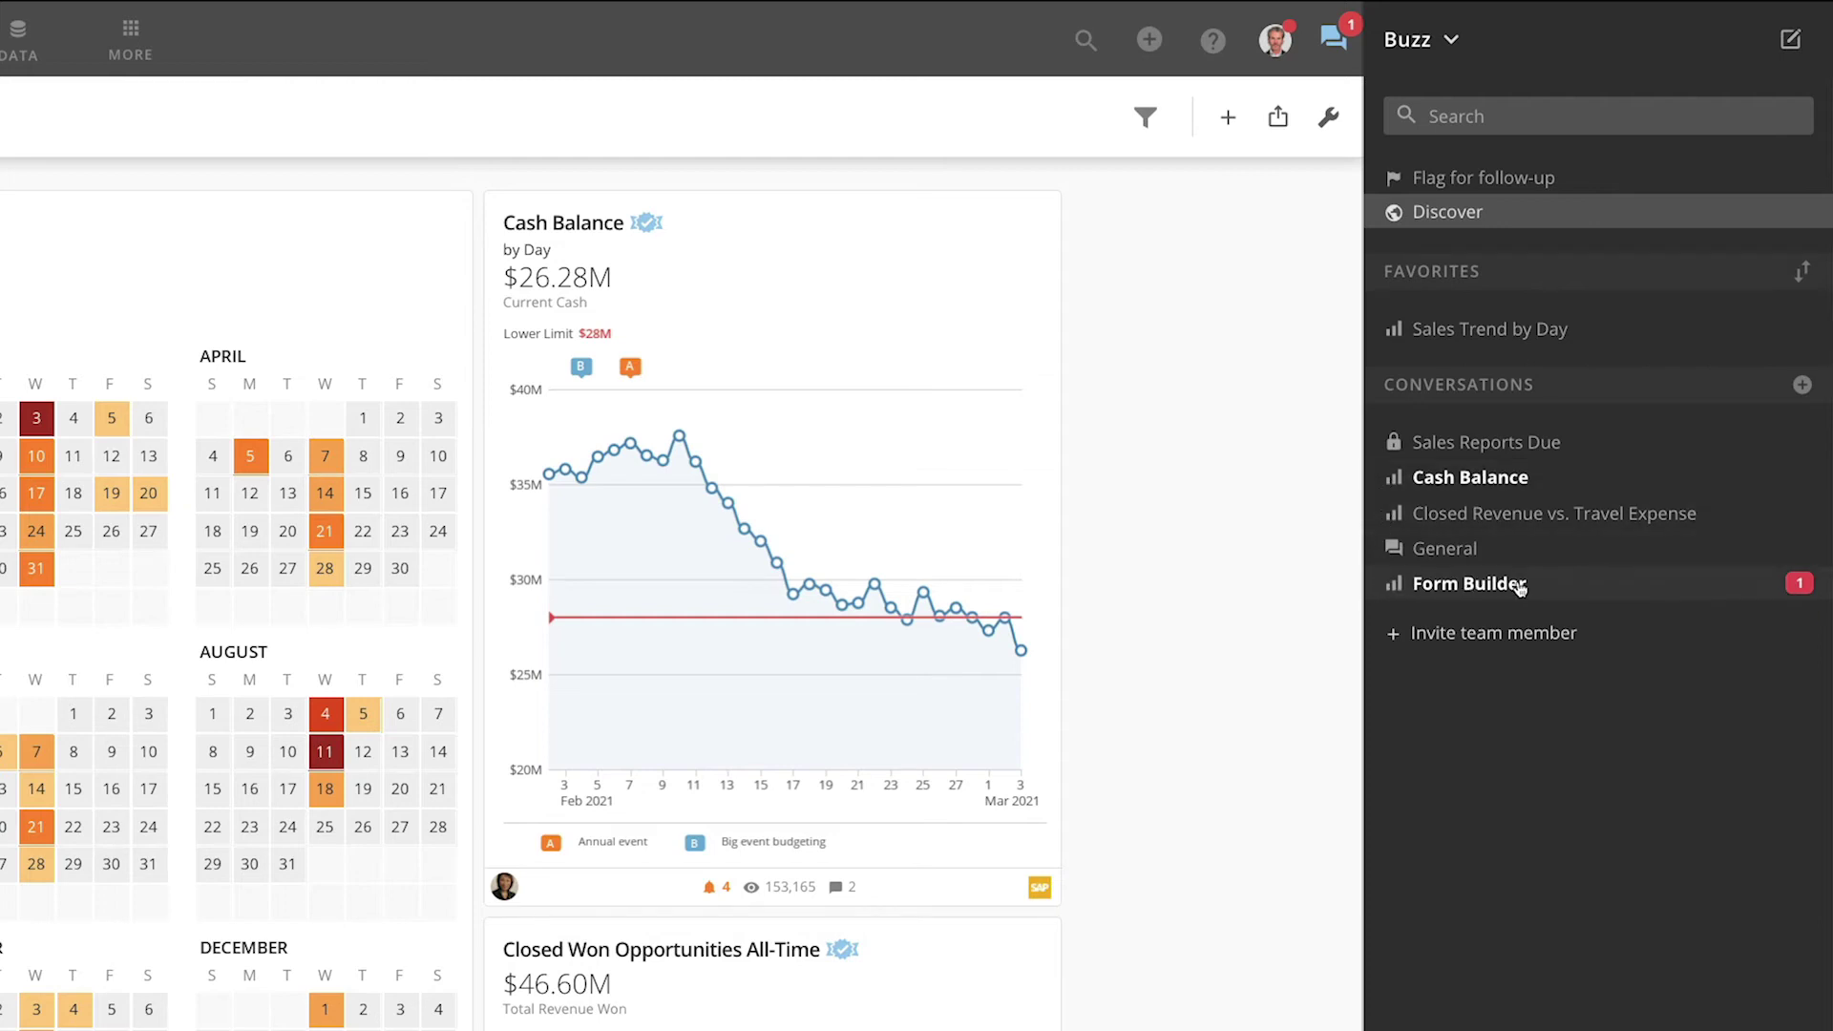
# - Show the Form Builder conversation's details: created Sep 16, 2019, with 682 people
pyautogui.click(1552, 584)
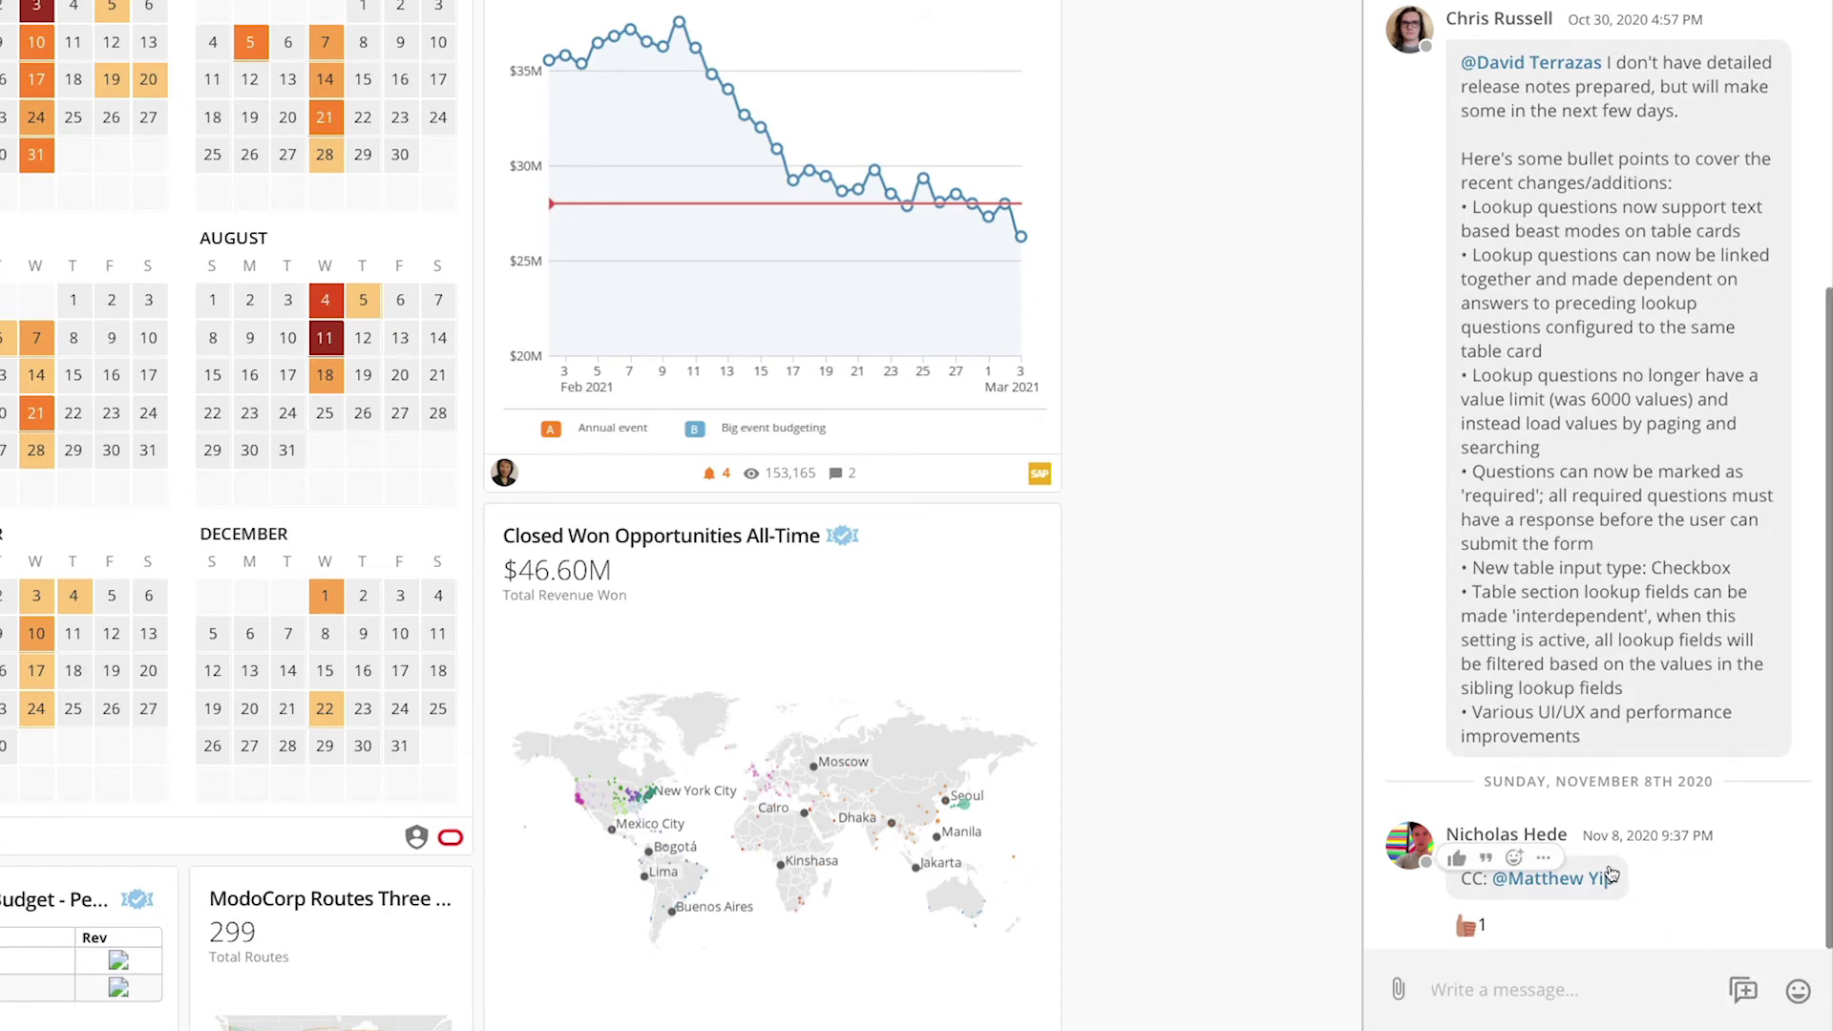
pyautogui.moveTo(1518, 874)
pyautogui.click(1543, 861)
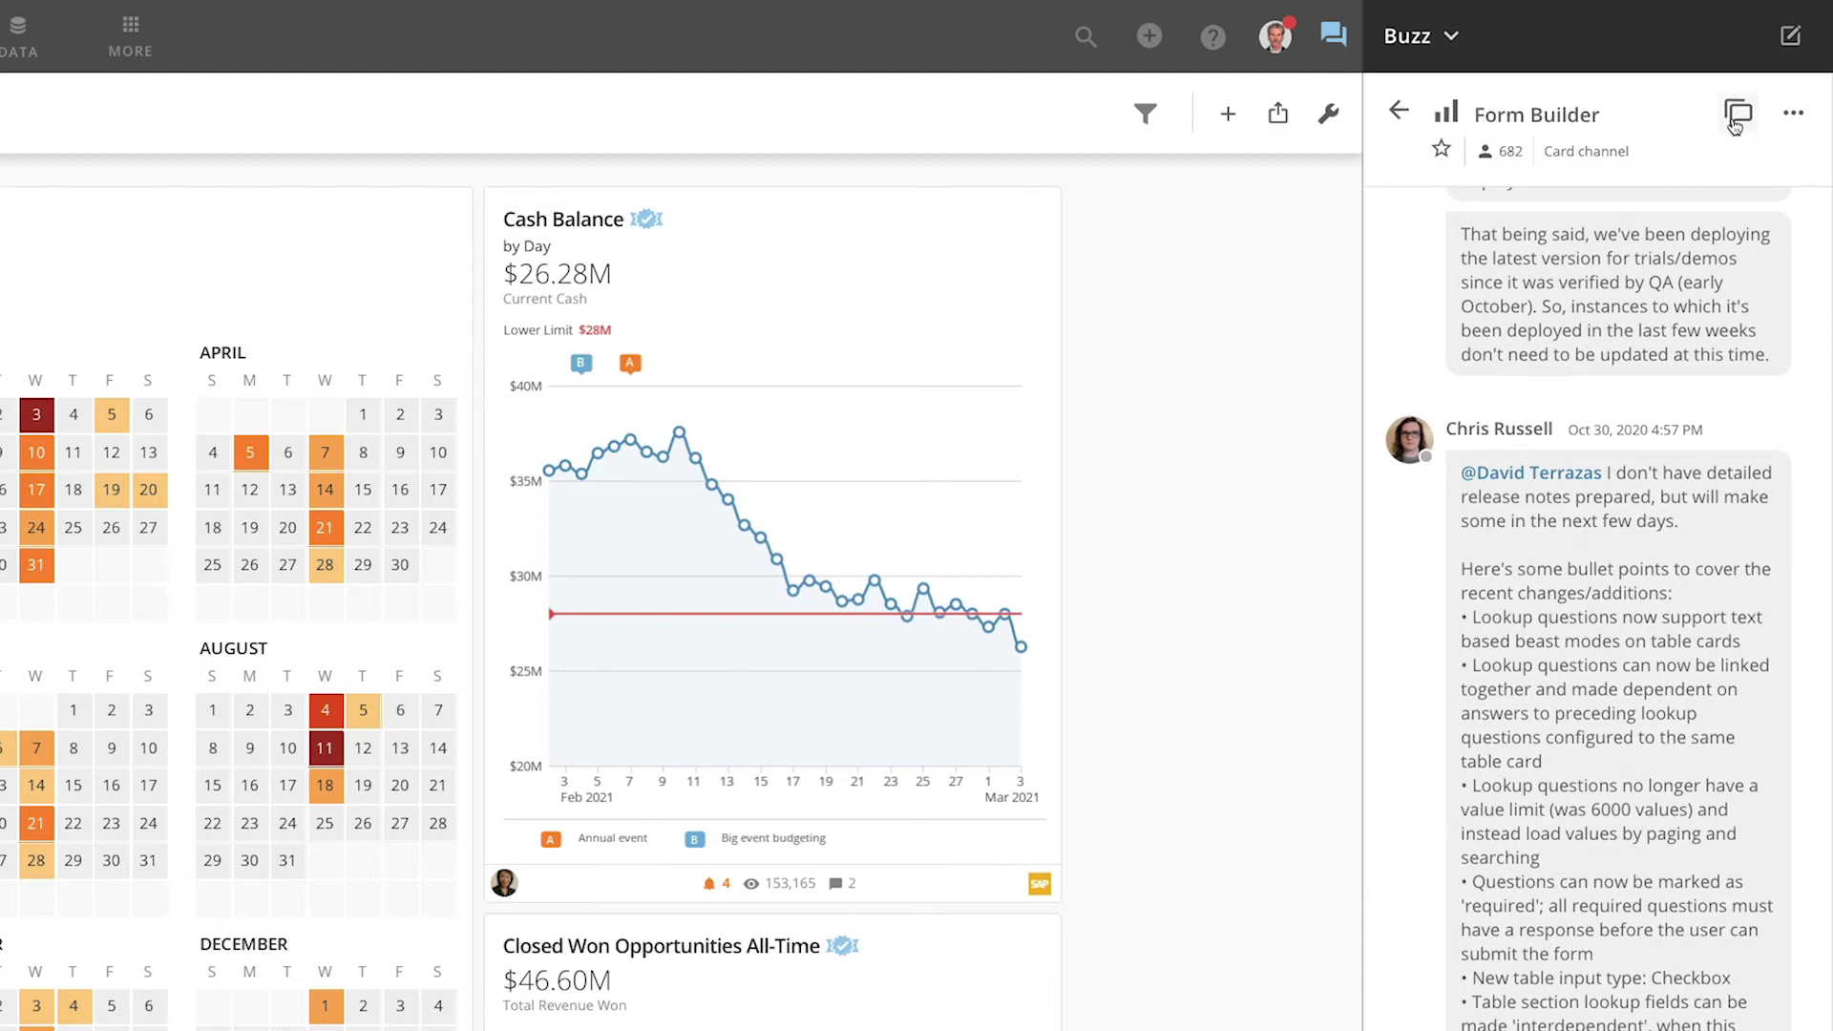
pyautogui.click(1794, 112)
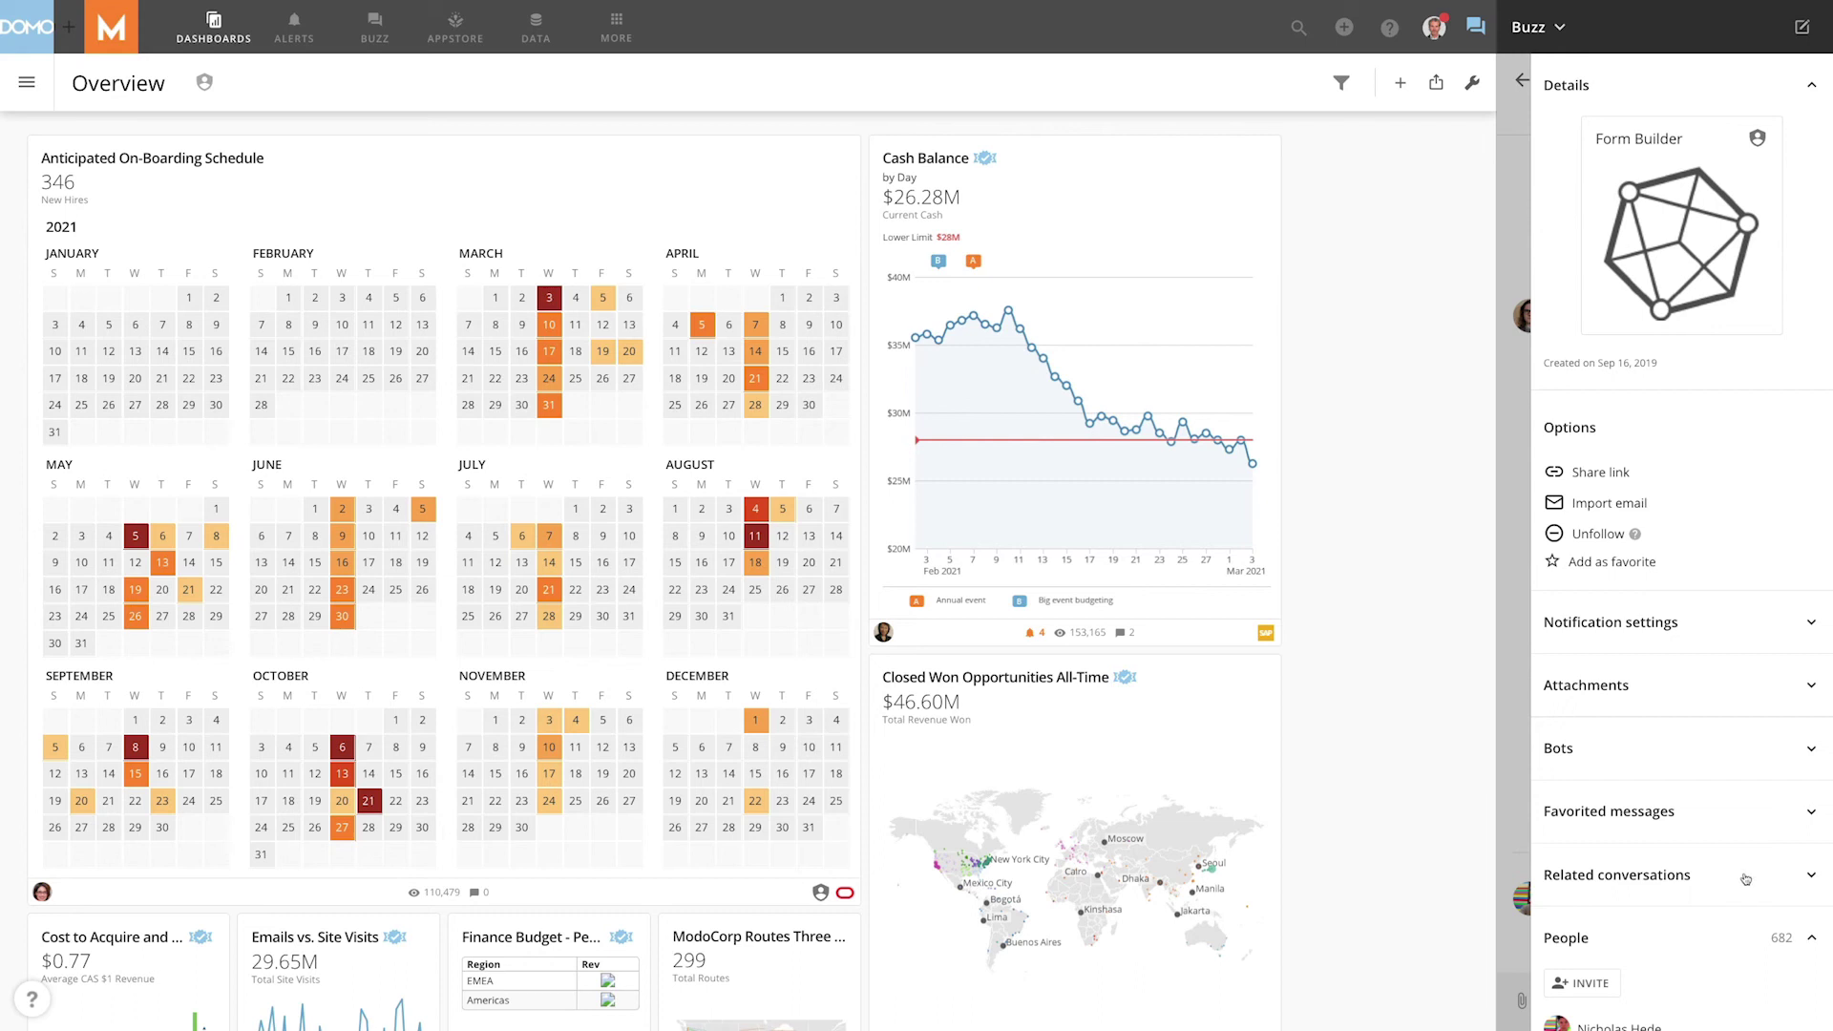
# - Scroll the Form Builder details down to the People section's 682-member list
pyautogui.scroll(-1, 1746, 878)
pyautogui.scroll(-1, 1745, 878)
pyautogui.scroll(-1, 1745, 879)
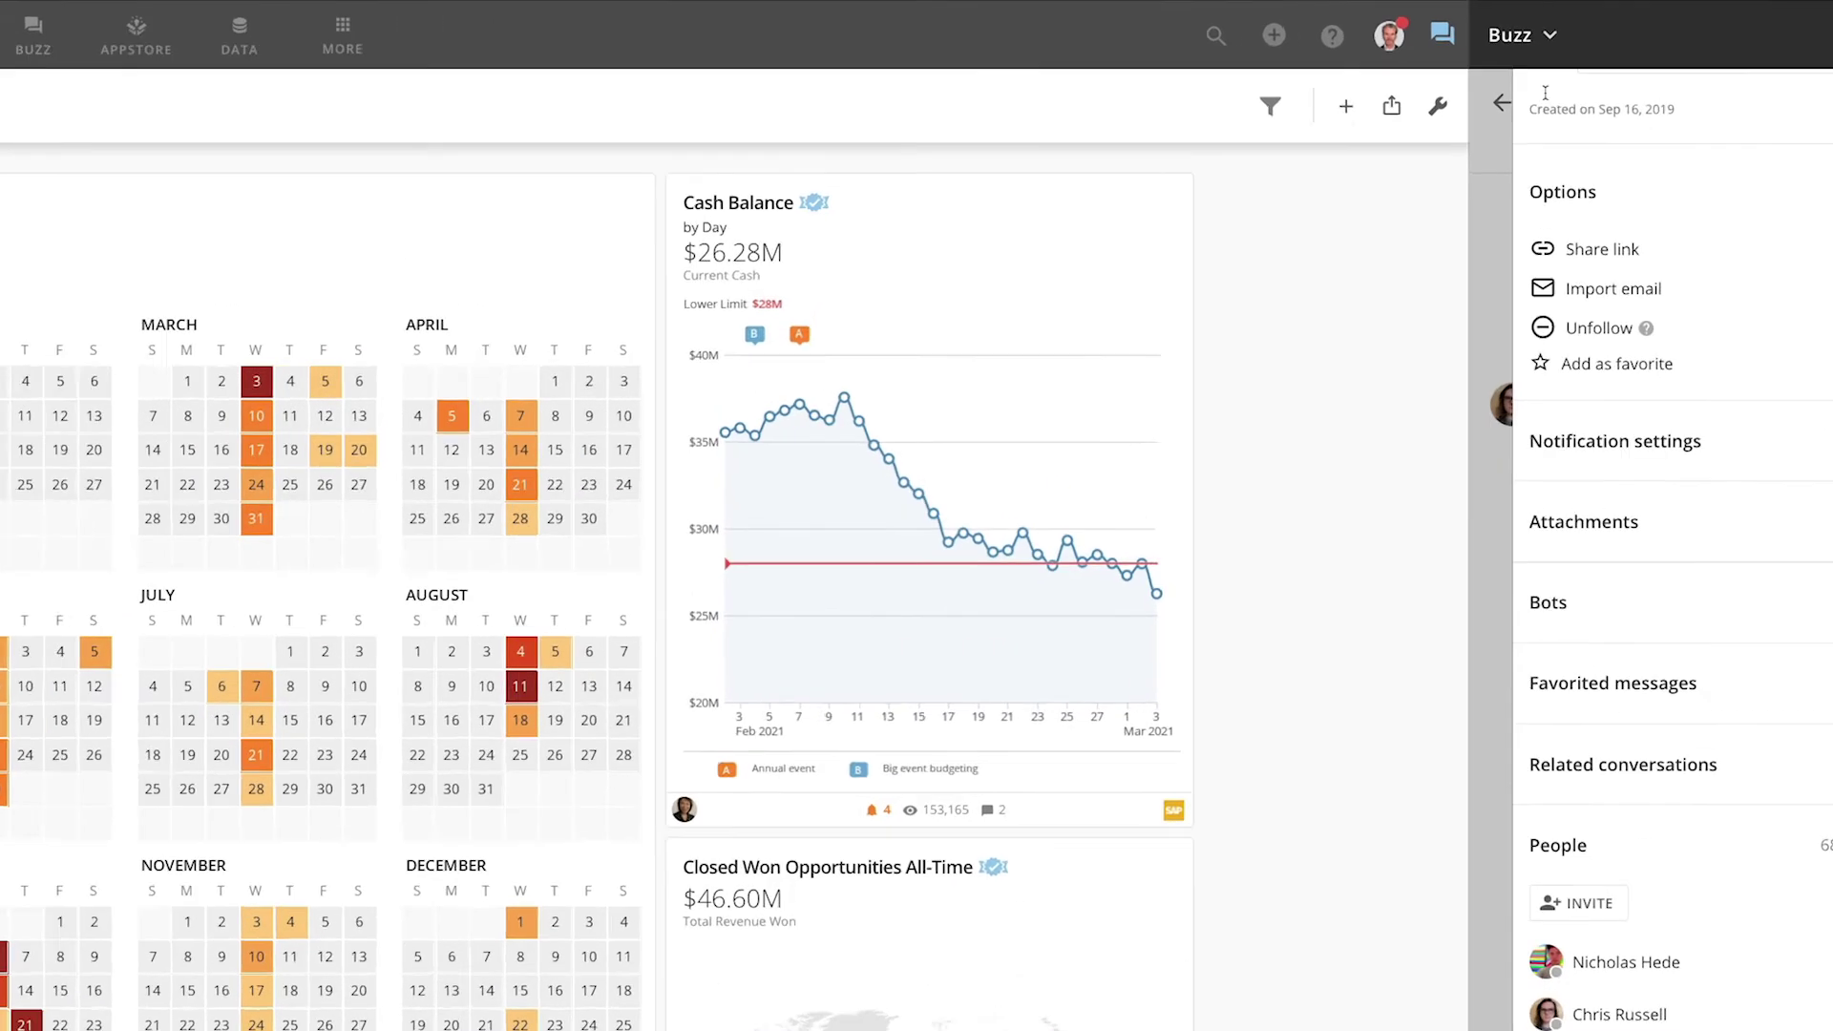
# - Open account settings and toggle conversation auto-switching off, then back on
pyautogui.click(1546, 27)
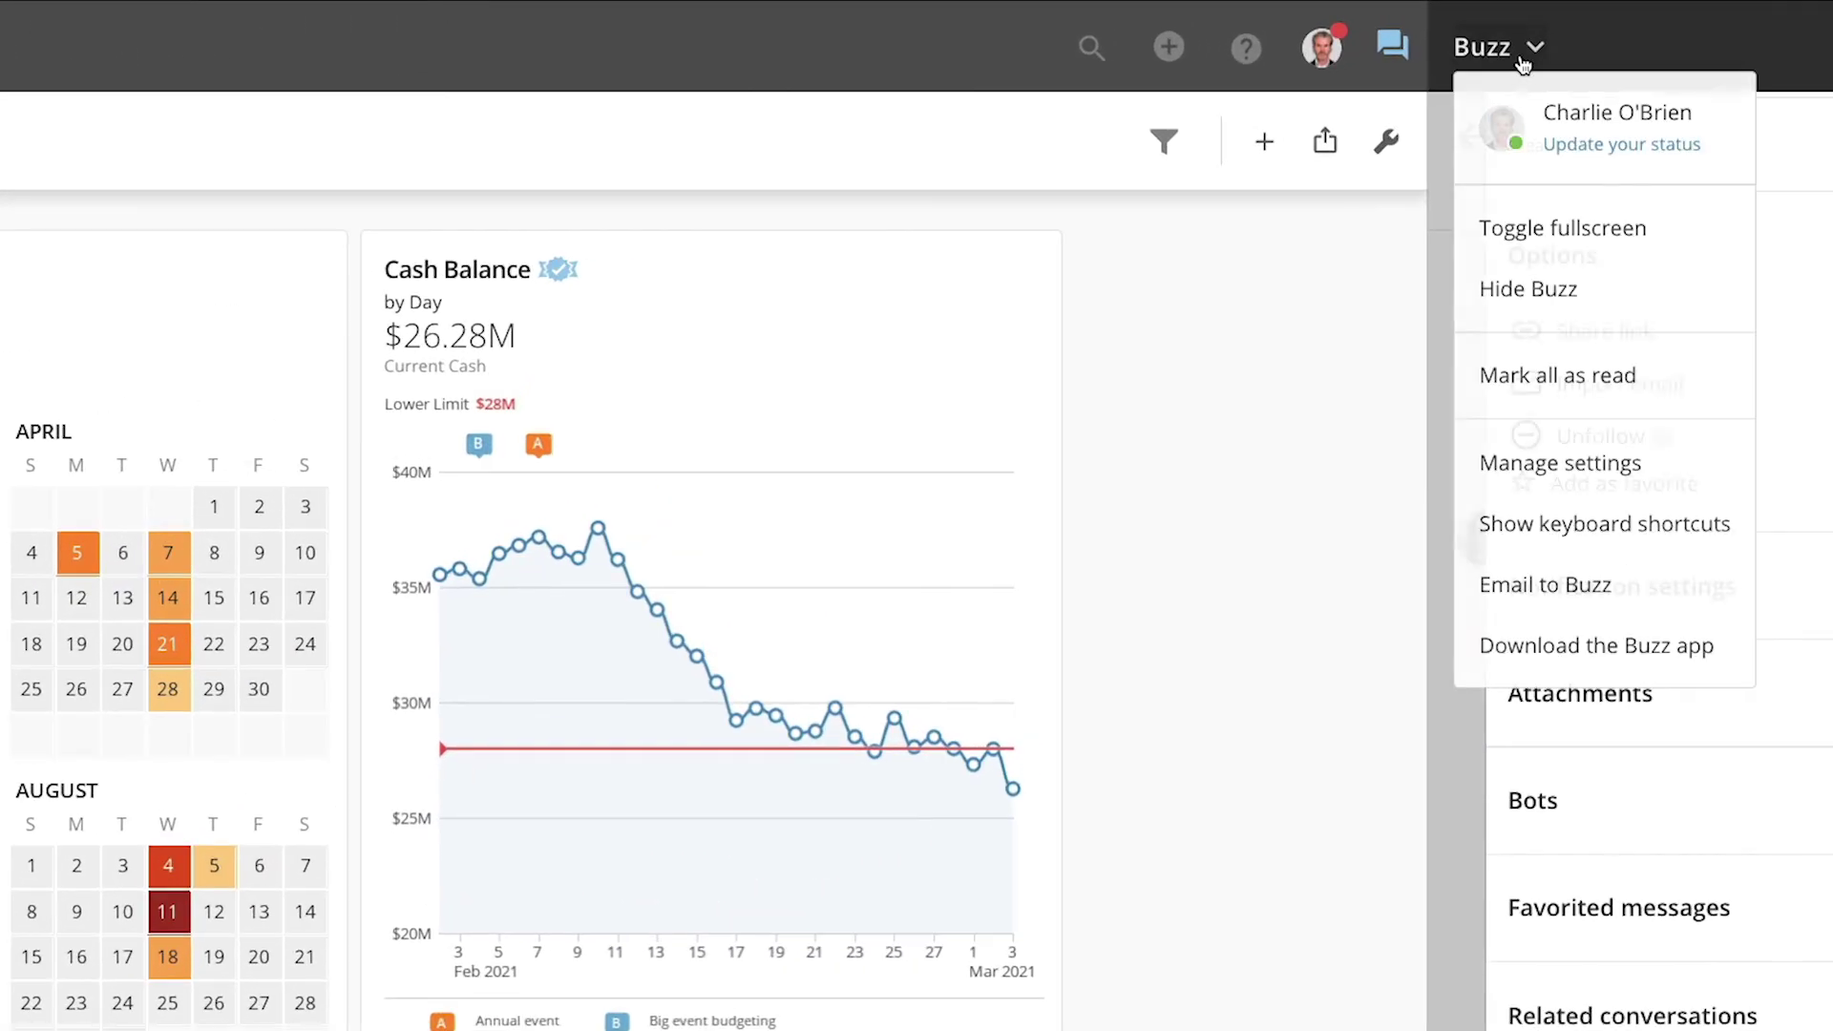
pyautogui.click(1543, 465)
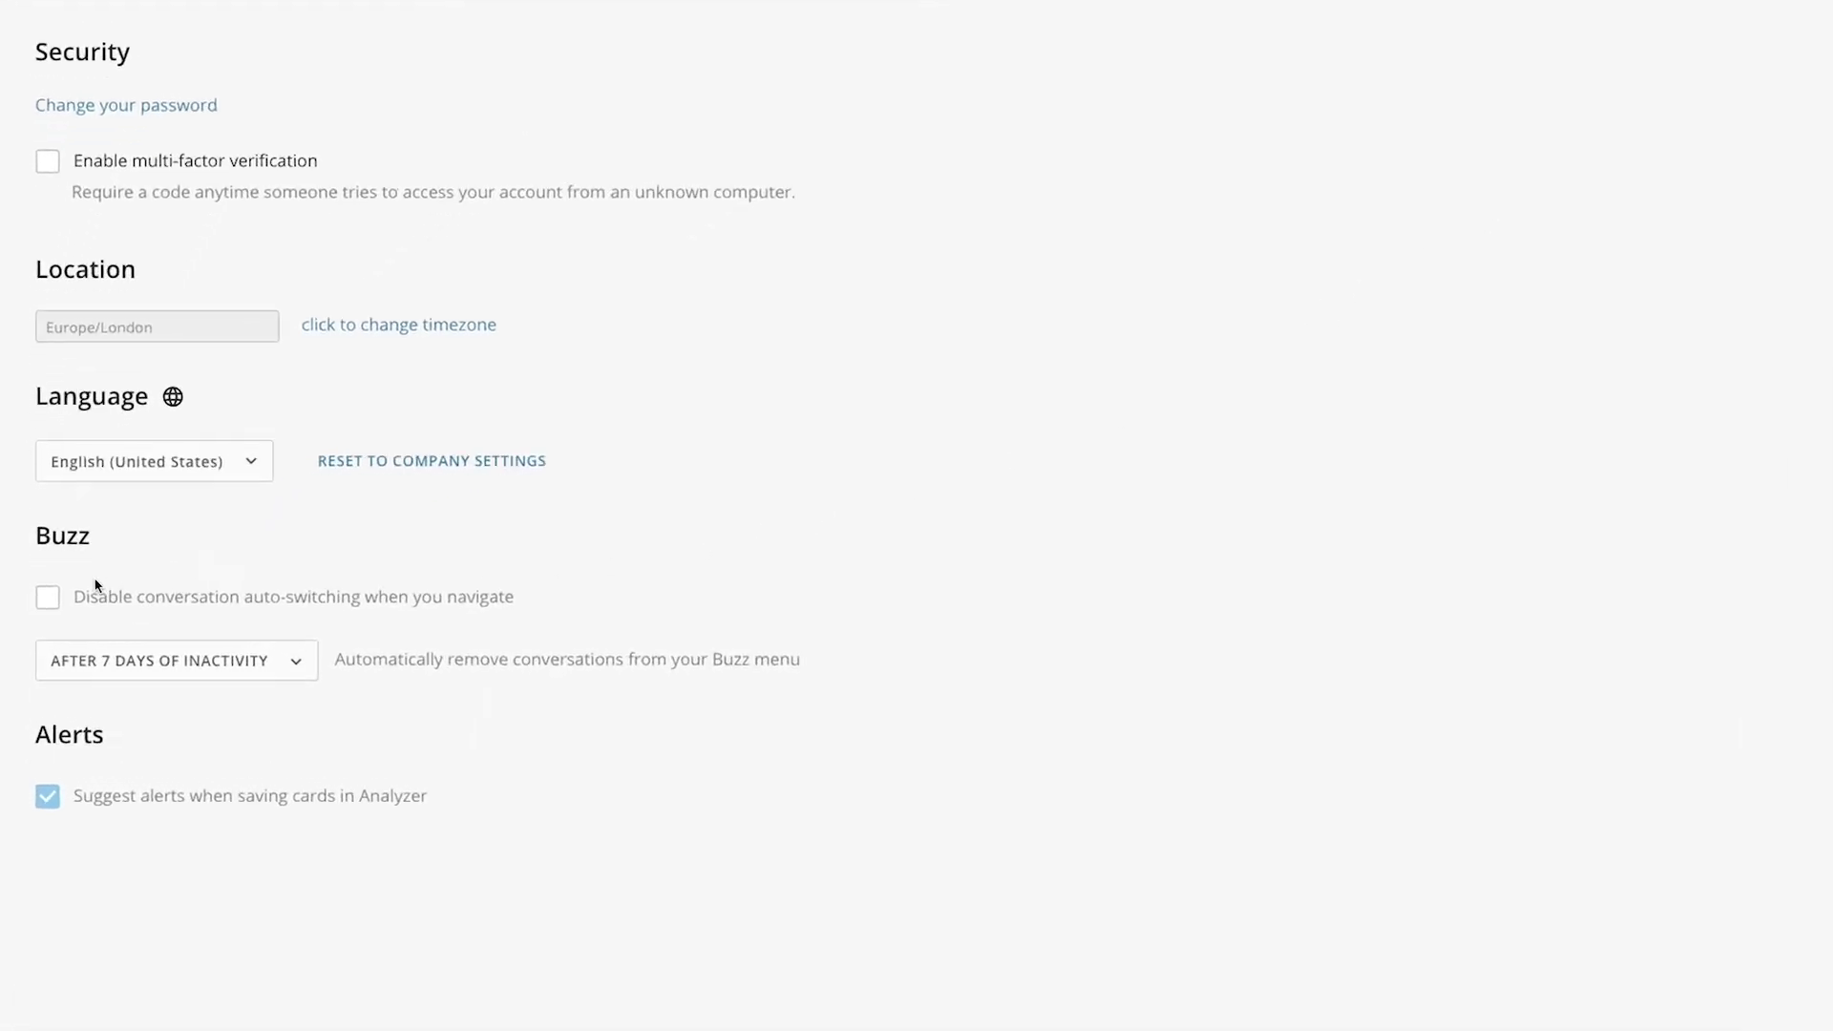
pyautogui.click(48, 596)
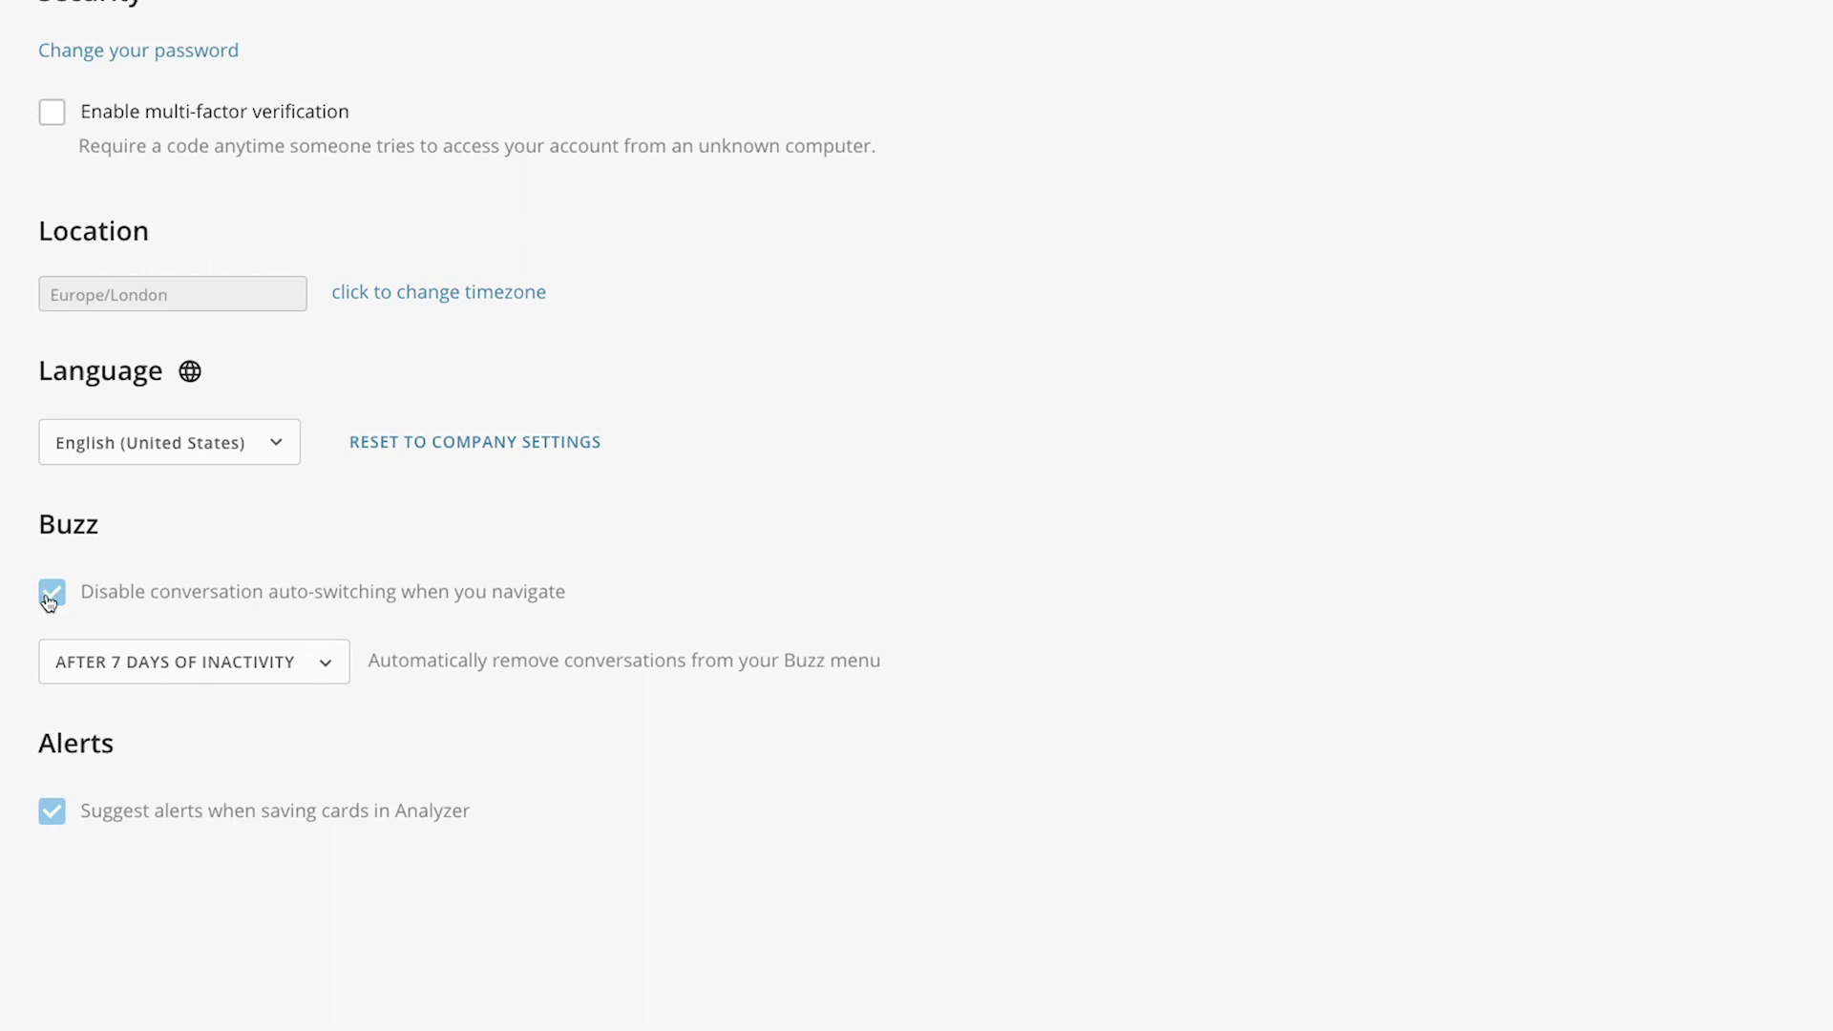
pyautogui.click(51, 593)
# - Leave the inactive-conversation removal option unchanged and view the Notifications preferences
pyautogui.click(329, 663)
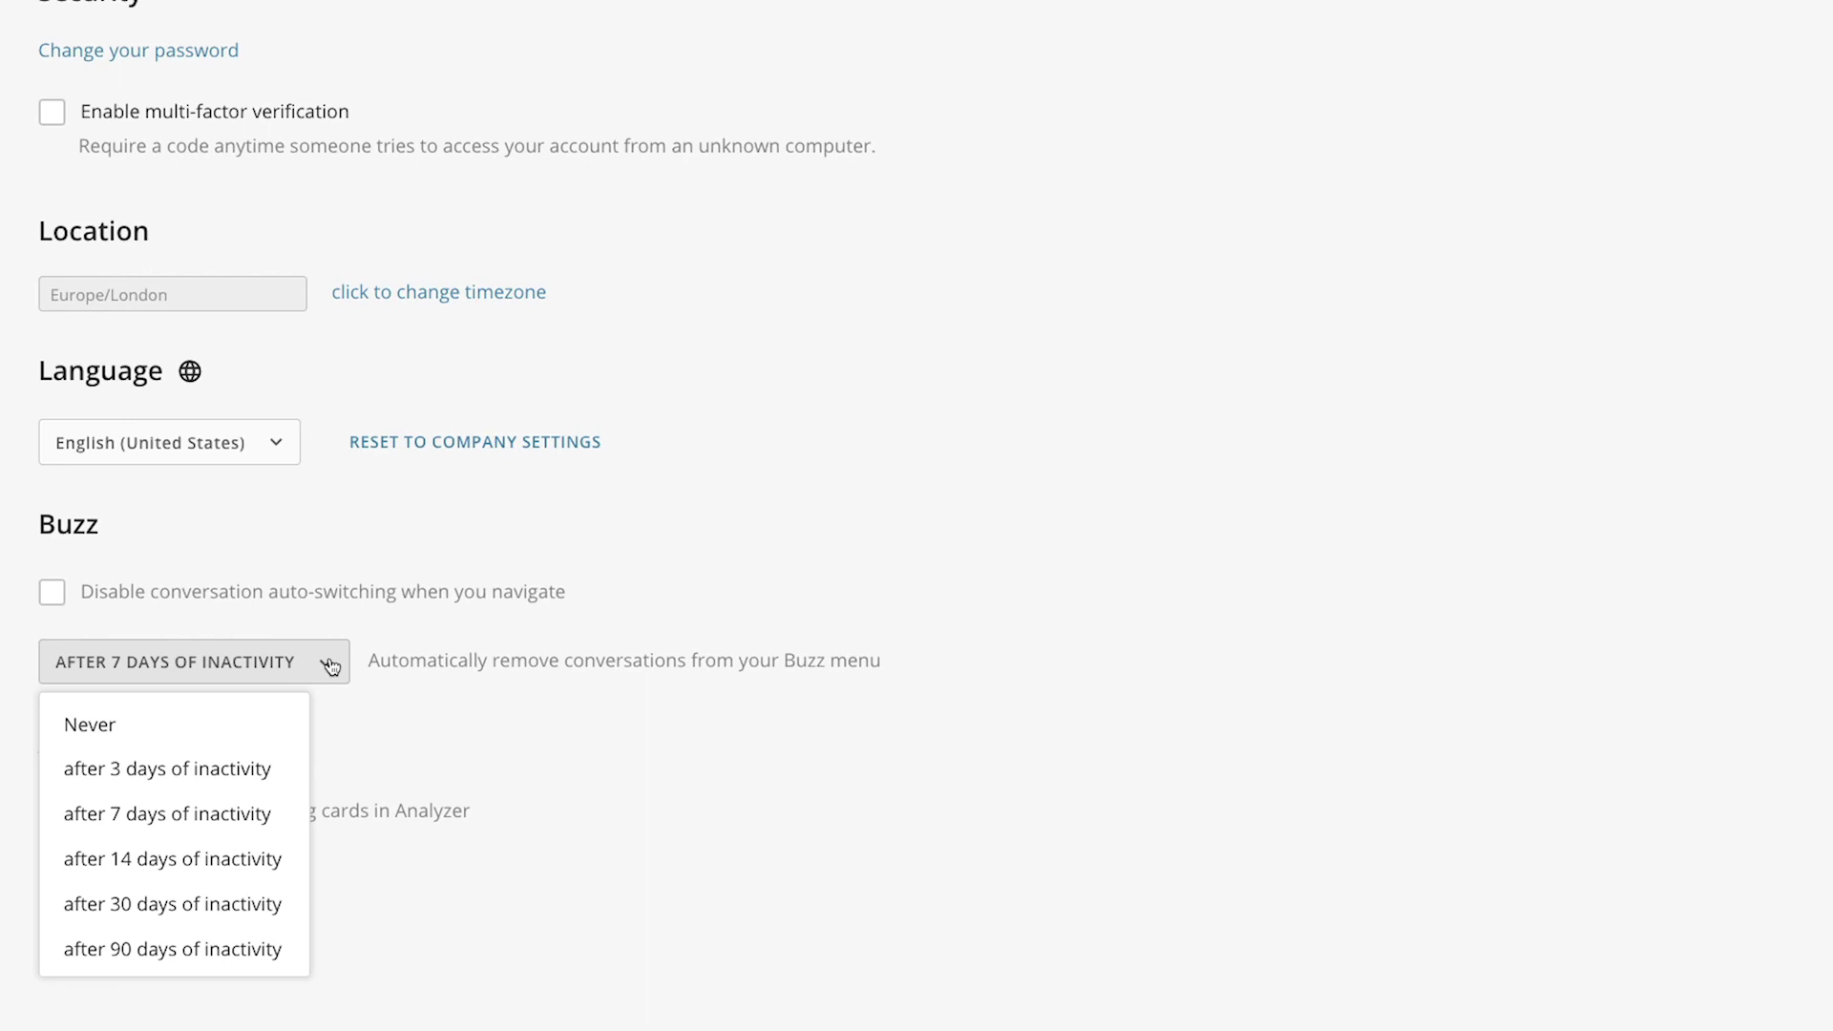
pyautogui.click(329, 666)
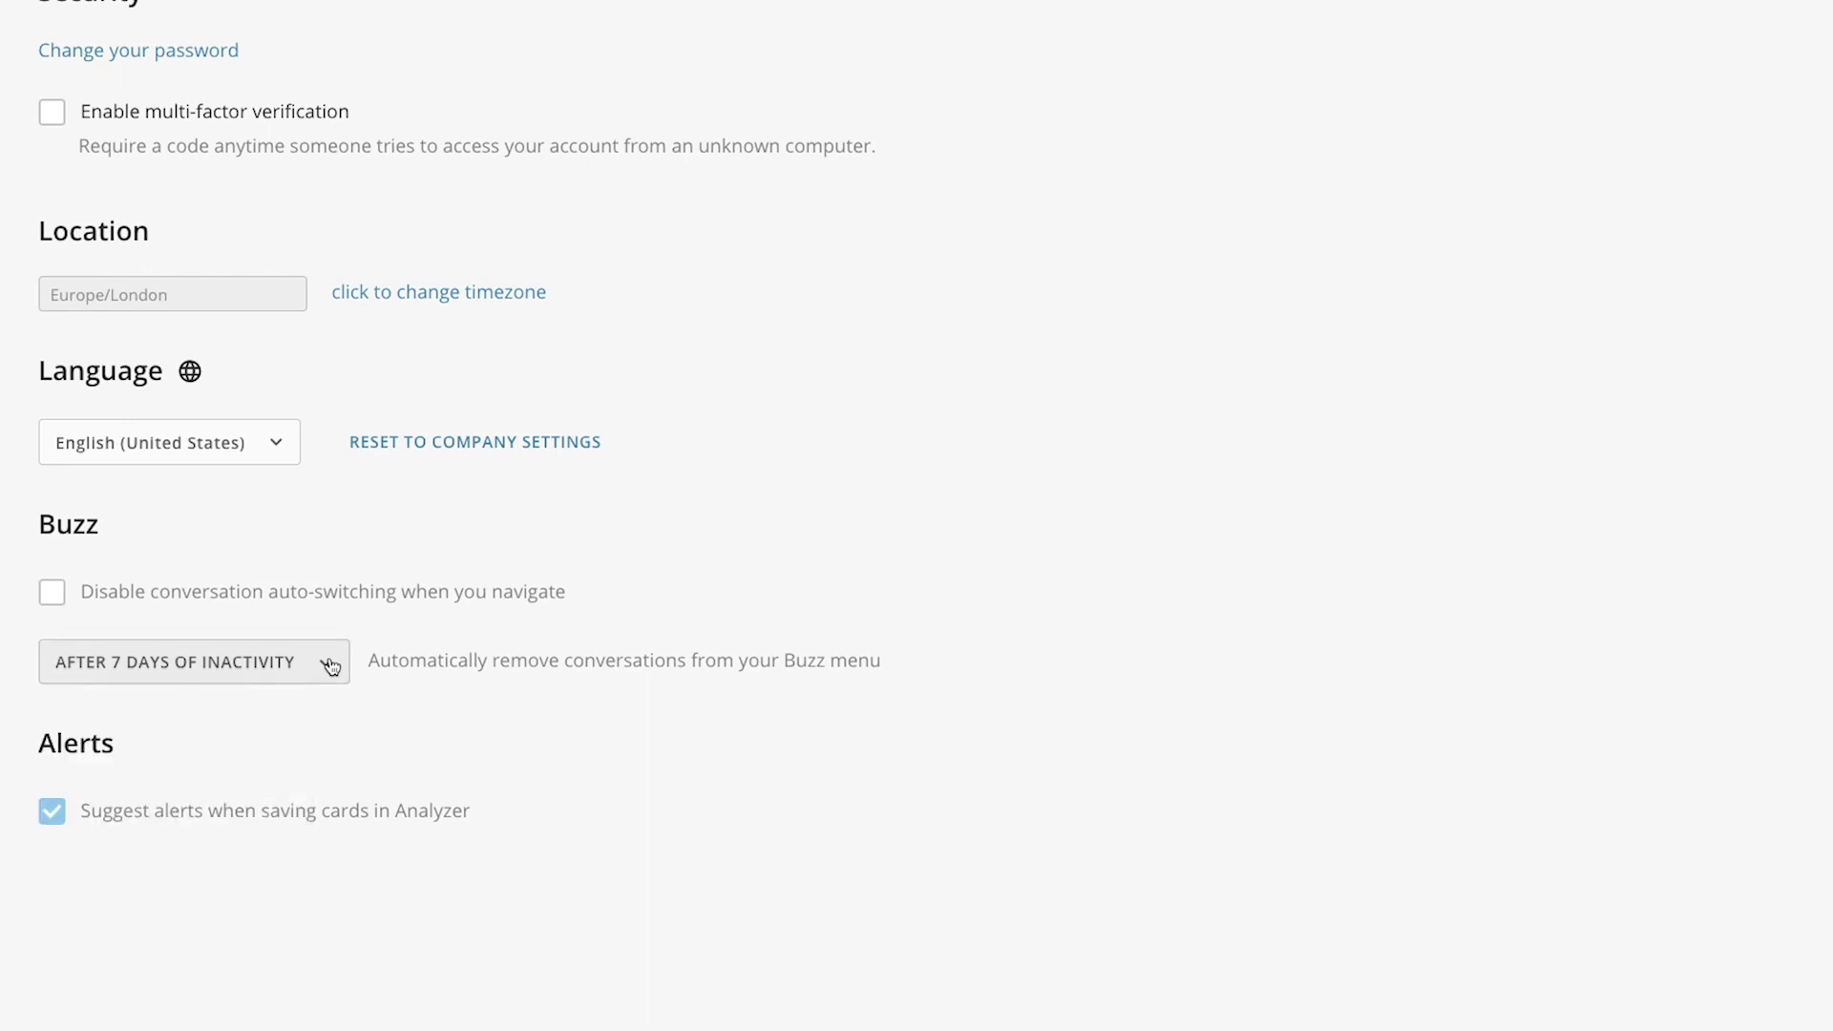
pyautogui.scroll(5, 277, 220)
pyautogui.click(260, 222)
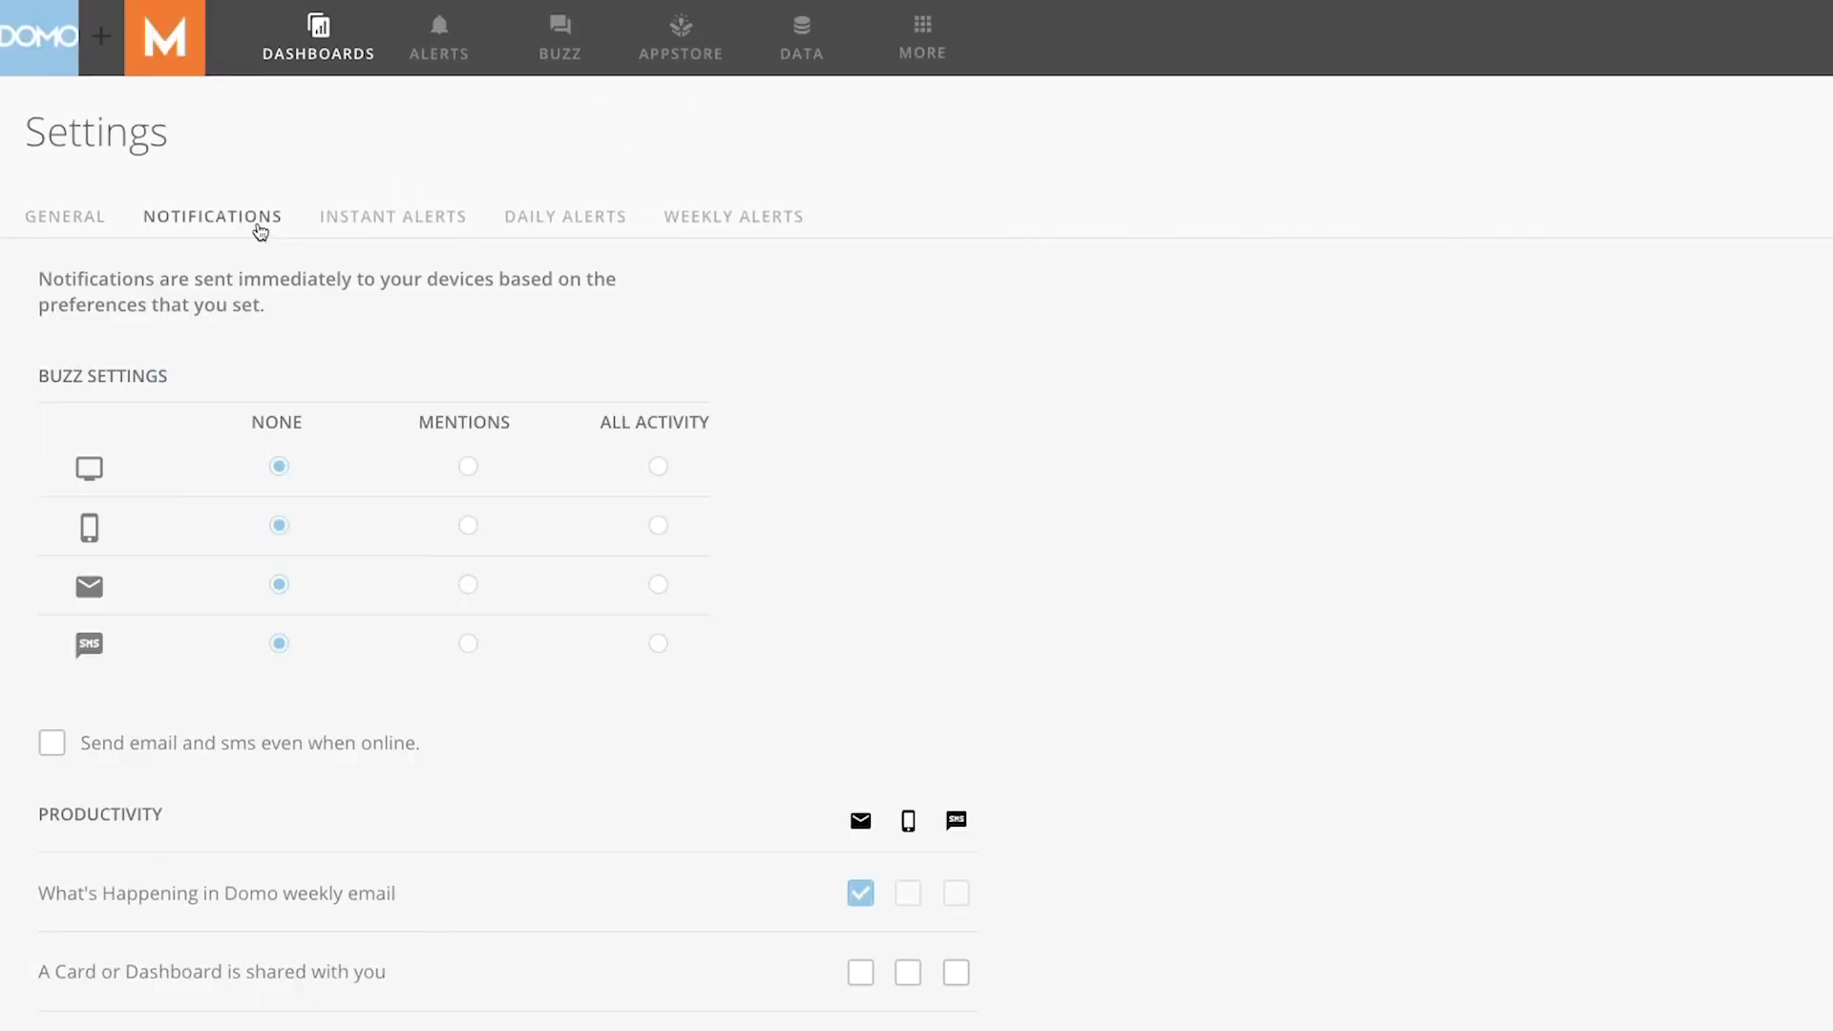